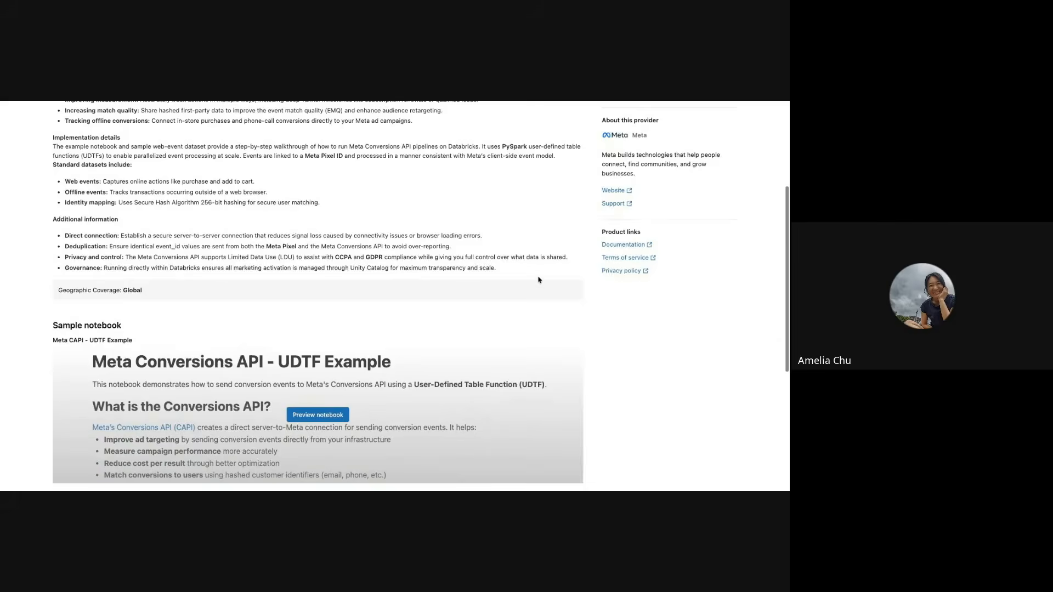
Step: Review the Meta Conversions API listing in Databricks Marketplace, including its implementation details and sample notebook
{"action": "scroll", "coordinate": [538, 280], "scroll_direction": "down", "scroll_amount": 2}
{"action": "scroll", "coordinate": [538, 280], "scroll_direction": "up", "scroll_amount": 3}
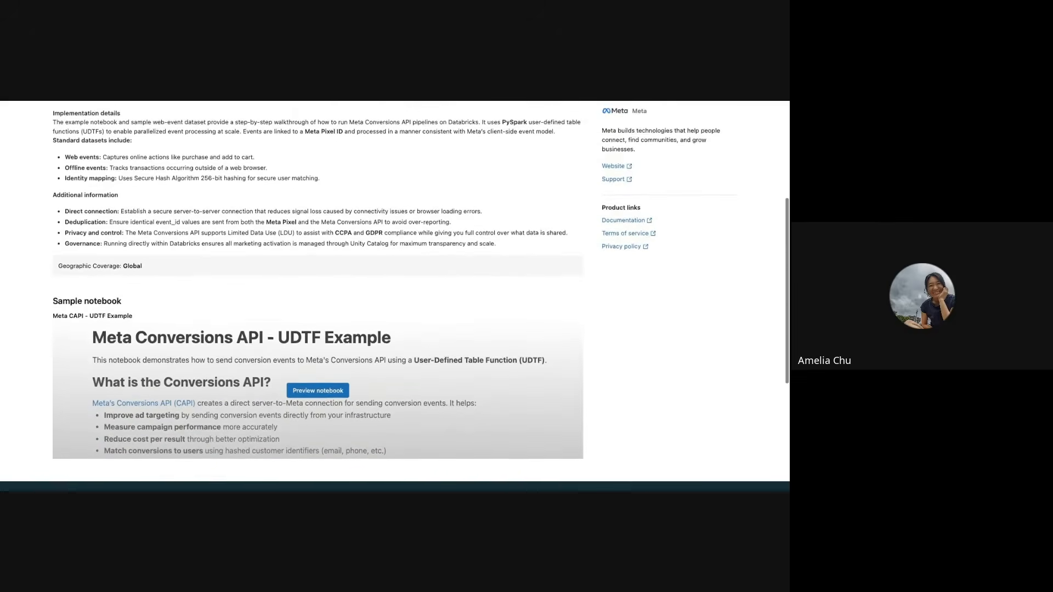
{"action": "scroll", "coordinate": [577, 250], "scroll_direction": "up", "scroll_amount": 1}
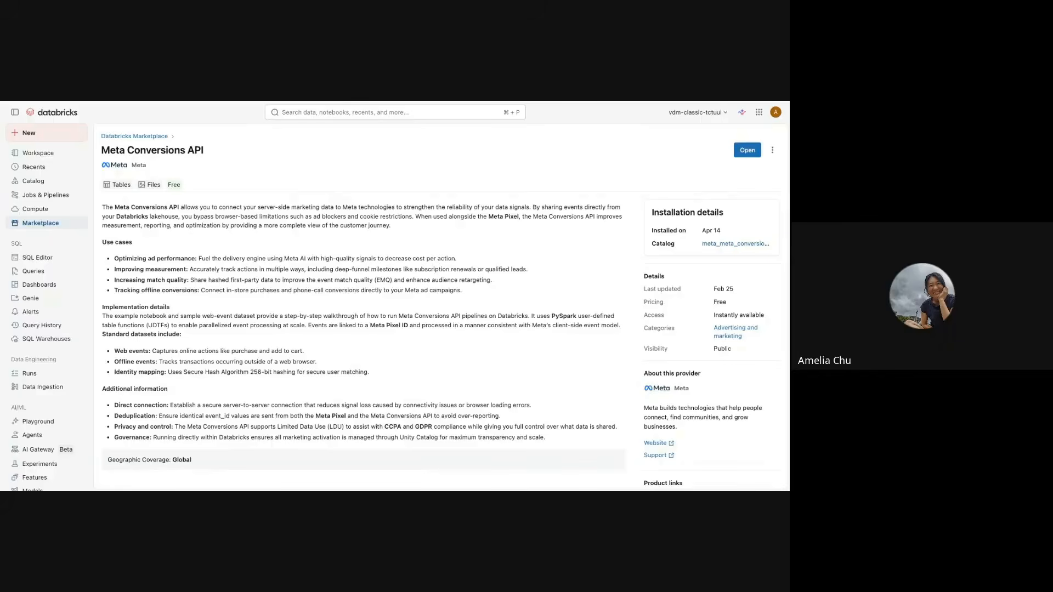
Step: Switch to the Meta Conversions API connector app, inspect its environment and catalog settings, and close them
{"action": "key", "text": "ctrl+Tab"}
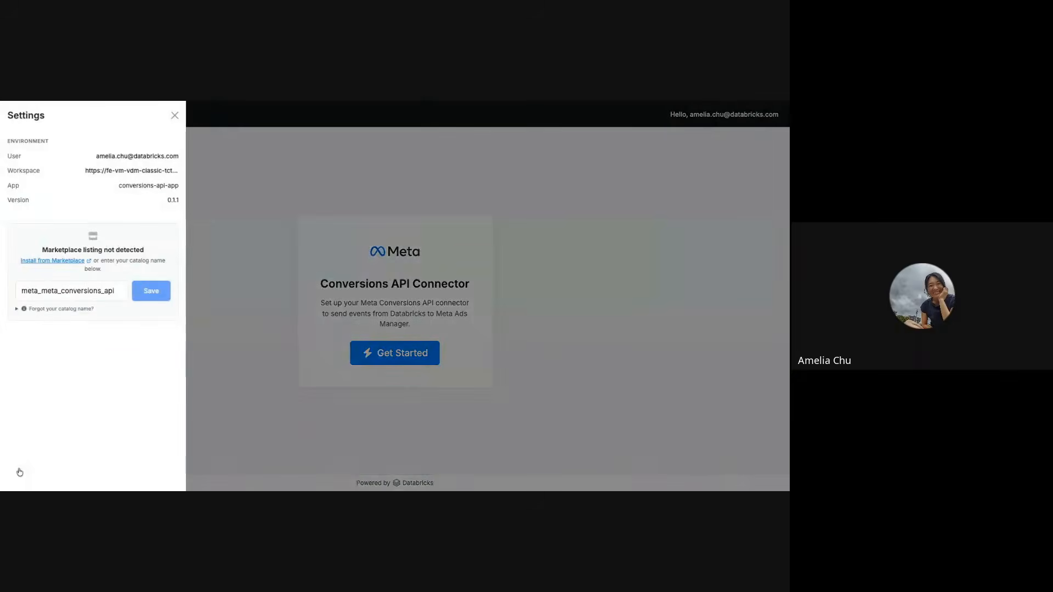
{"action": "left_click", "coordinate": [21, 472]}
{"action": "left_click", "coordinate": [199, 385]}
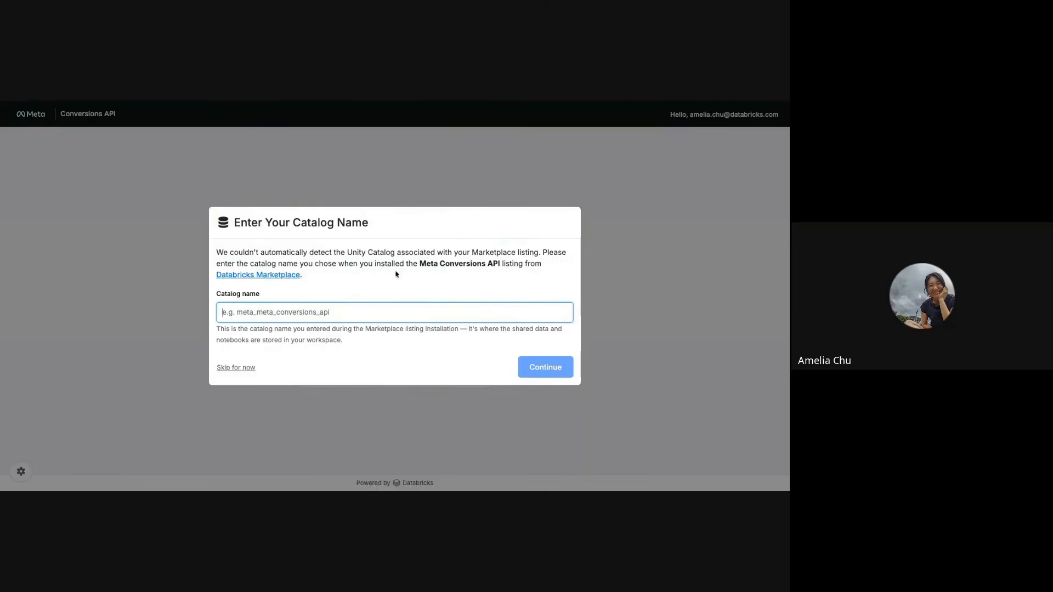
Step: Enter meta_meta_conversions_api as the catalog name of the Marketplace listing and submit it
{"action": "left_click", "coordinate": [271, 276]}
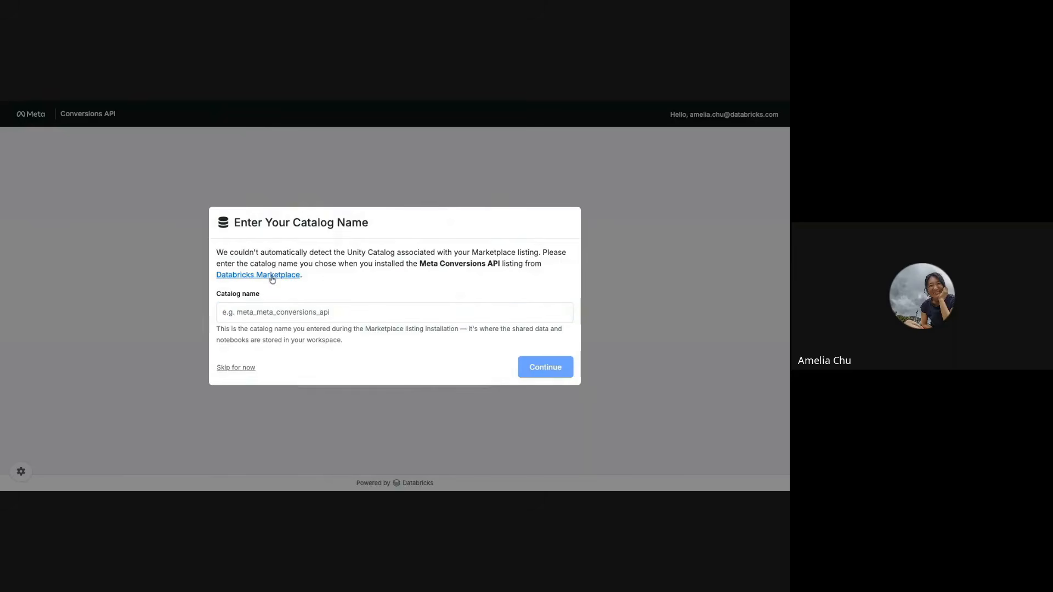
{"action": "left_click", "coordinate": [353, 308]}
{"action": "type", "text": "meta_meta_conversions_api"}
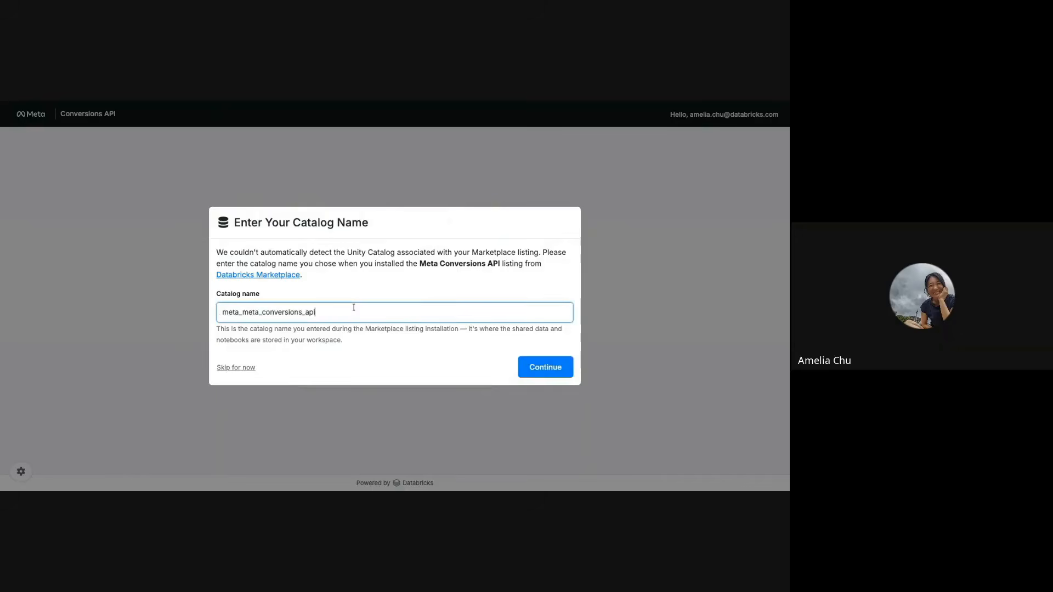
{"action": "left_click", "coordinate": [540, 370]}
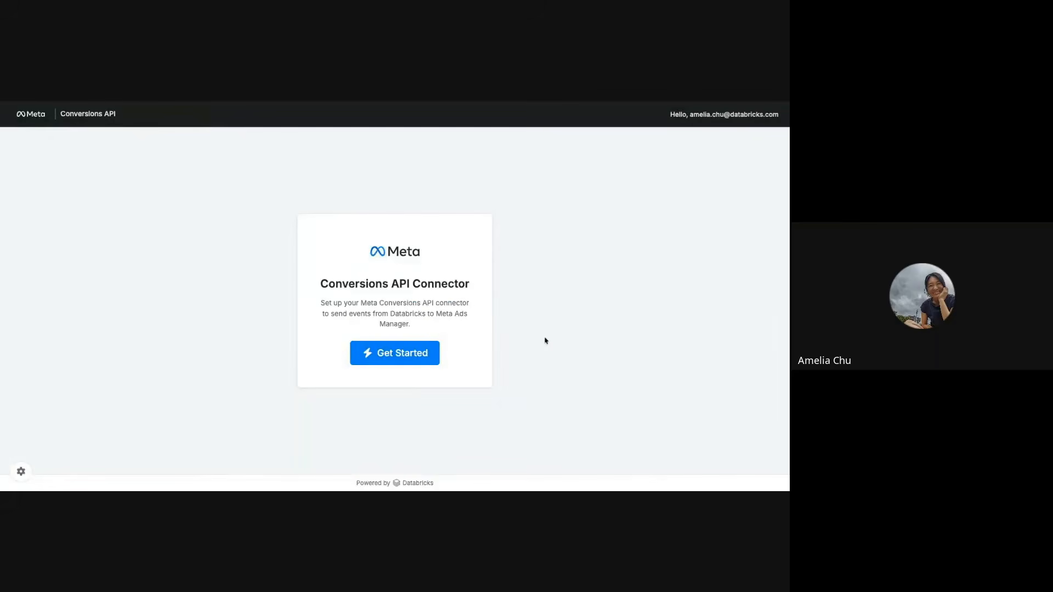
Step: Start the connector setup, fill in the Pixel ID and access token with Databricks Secret storage kept on, and proceed to the review
{"action": "left_click", "coordinate": [421, 358]}
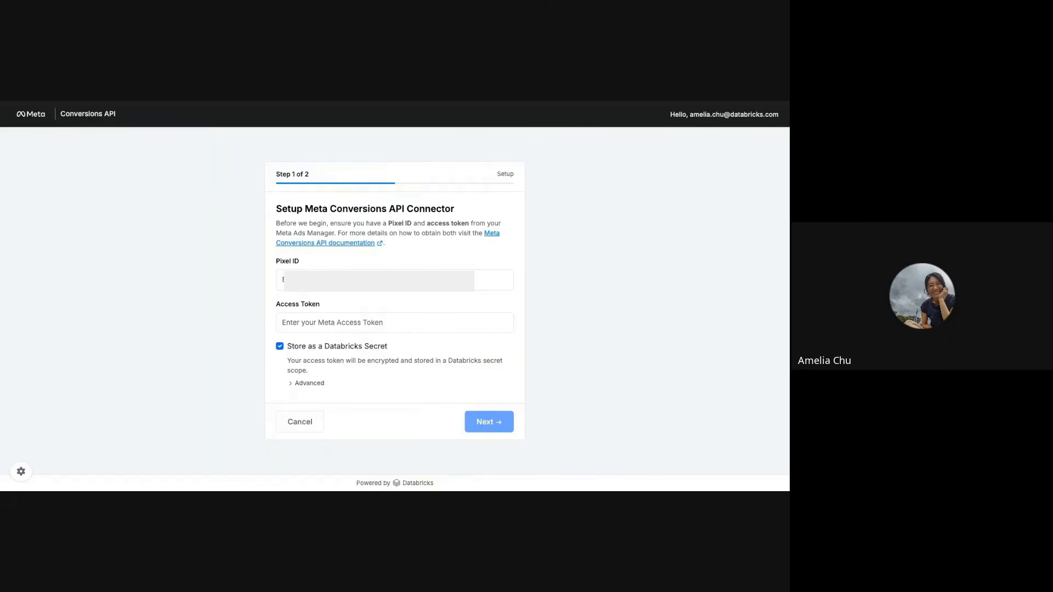
{"action": "left_click", "coordinate": [369, 279]}
{"action": "left_click", "coordinate": [395, 322]}
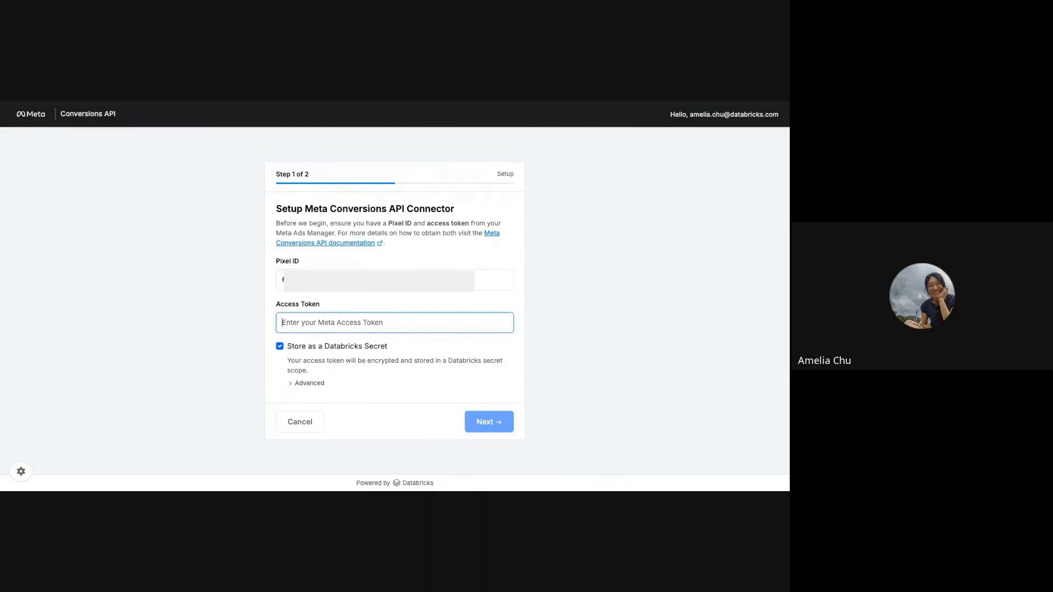
{"action": "key", "text": "ctrl+v"}
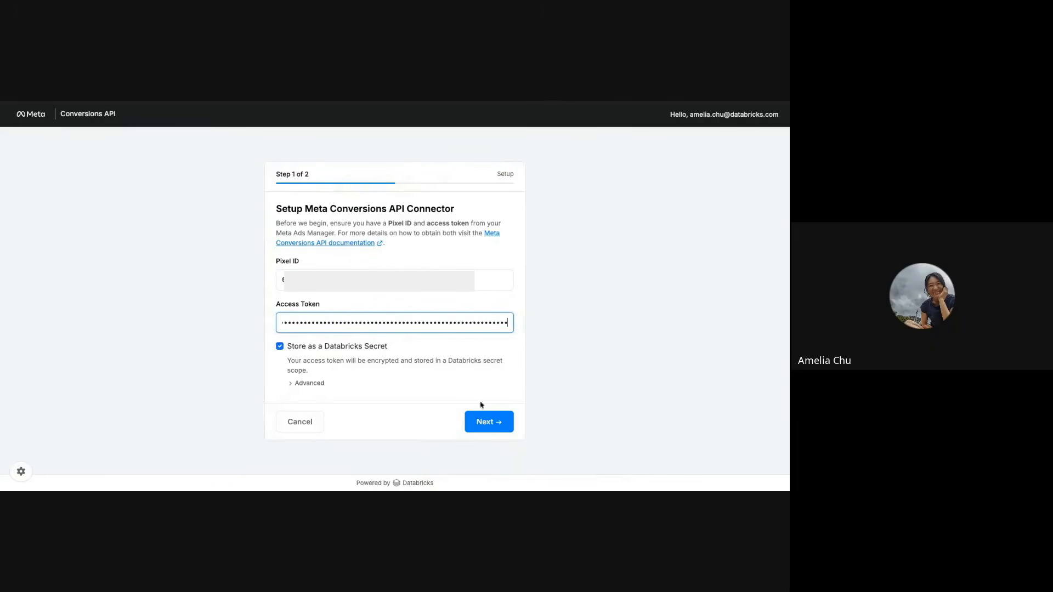
{"action": "left_click", "coordinate": [481, 426]}
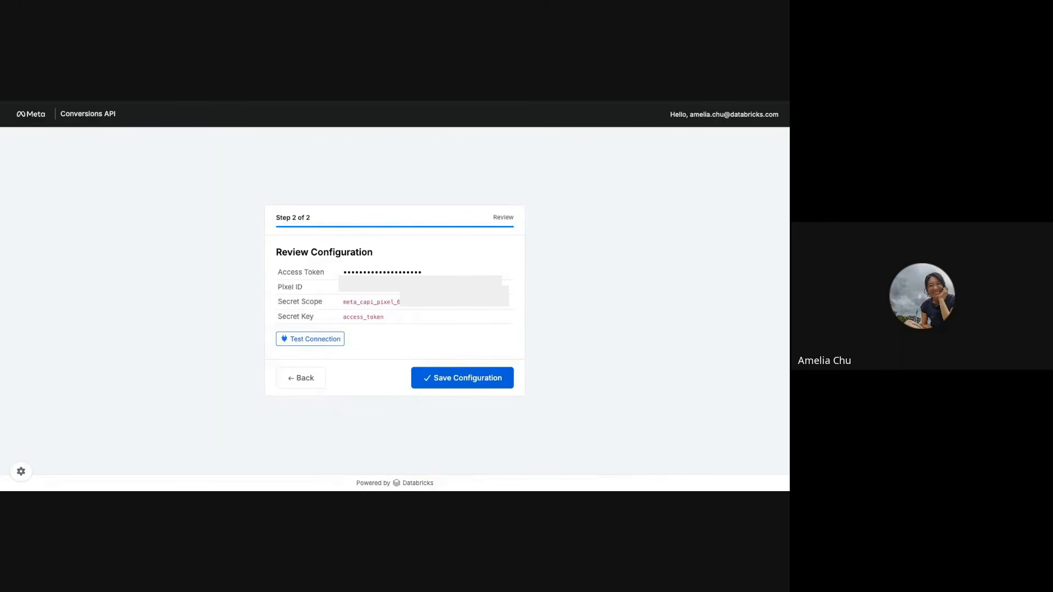
Step: Test the connection, save the connector configuration, and continue to the choice of follow-up actions
{"action": "left_click", "coordinate": [332, 339]}
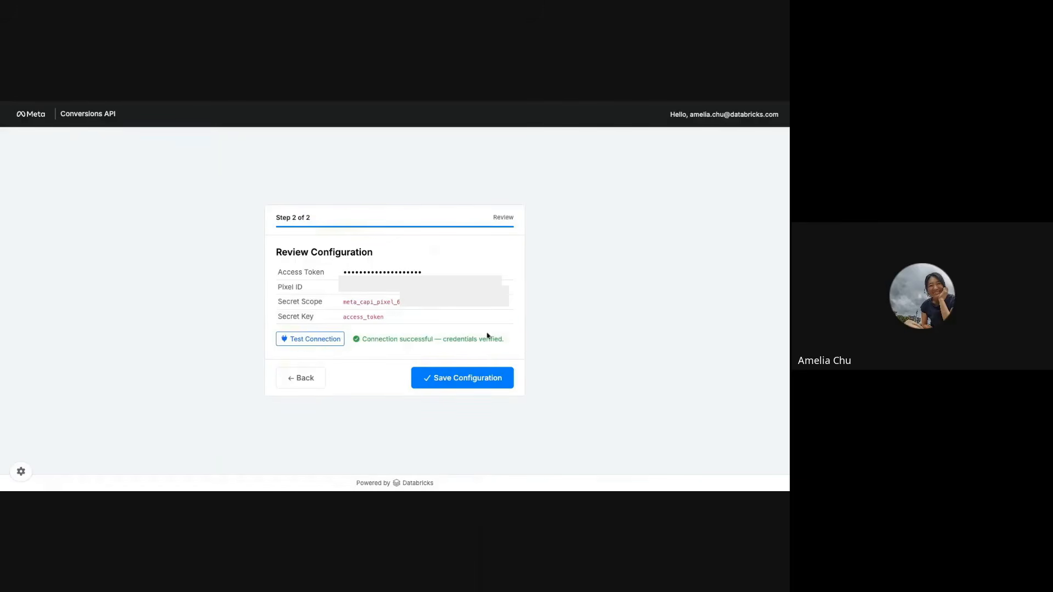
{"action": "left_click", "coordinate": [489, 377]}
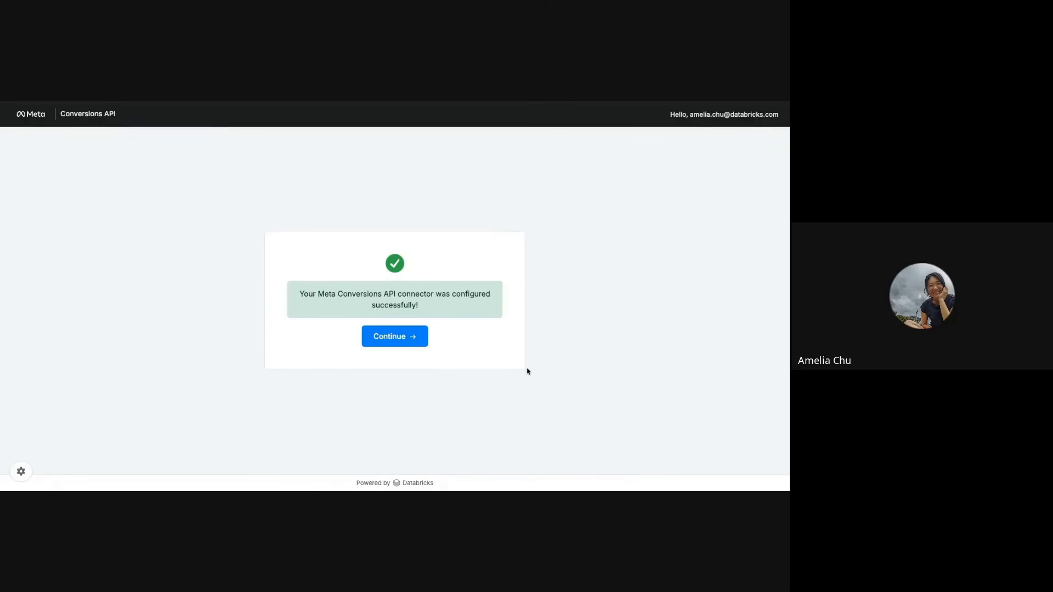
{"action": "left_click", "coordinate": [411, 341]}
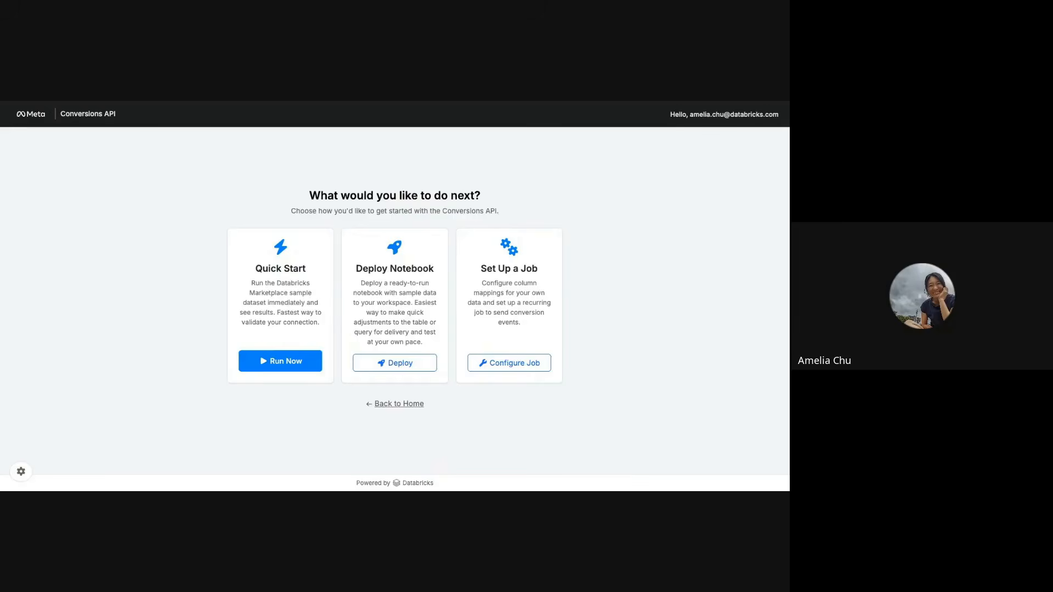
Step: Open Quick Start and preview the columns of the sample dataset meta_meta_conversions_api.meta_capi.conversion_data
{"action": "left_click", "coordinate": [276, 367]}
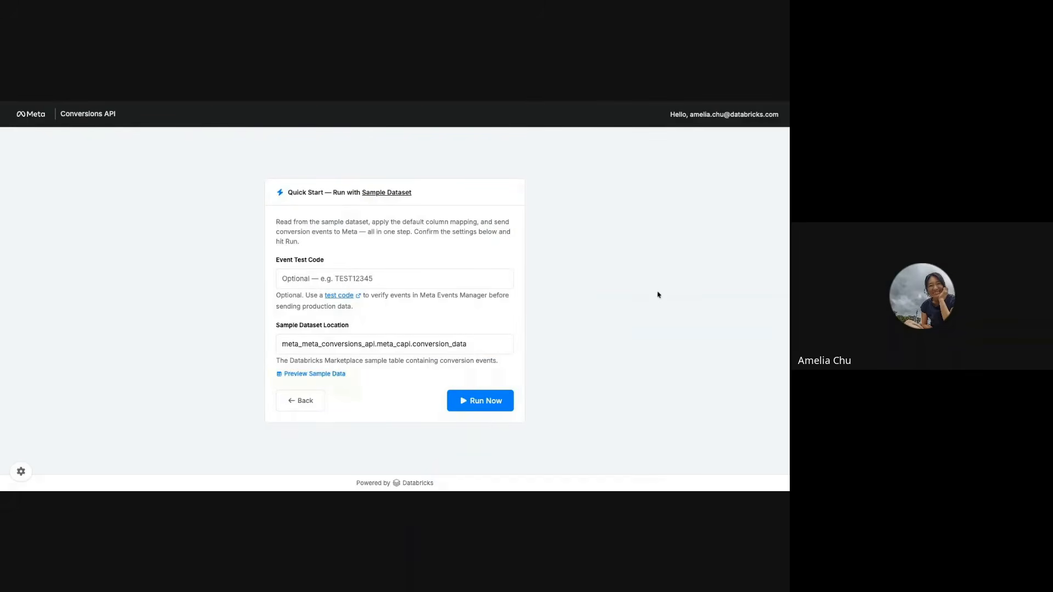
{"action": "triple_click", "coordinate": [483, 341]}
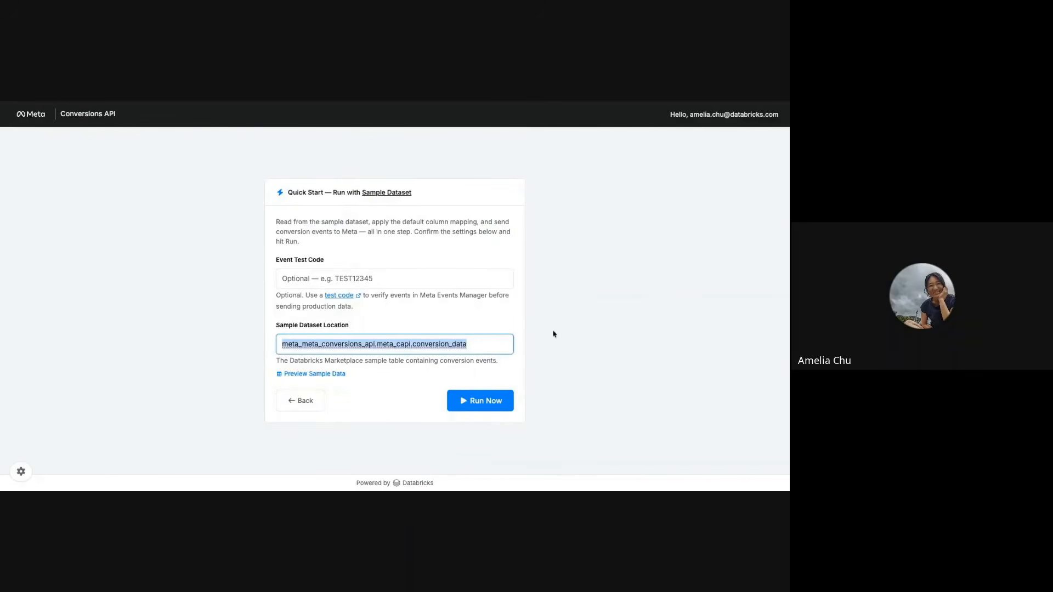
{"action": "left_click", "coordinate": [552, 348]}
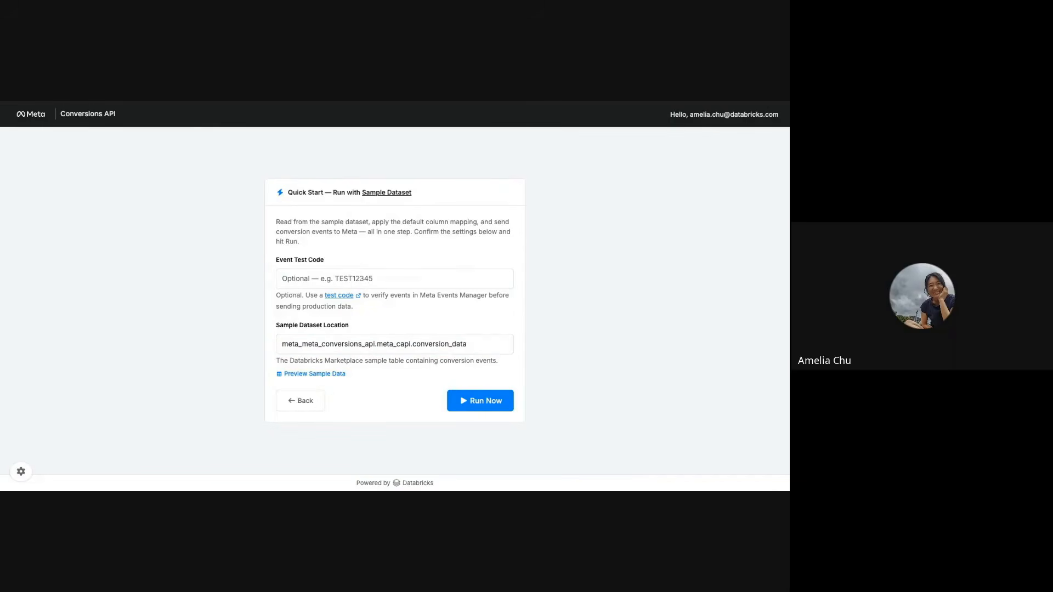
{"action": "left_click", "coordinate": [300, 374]}
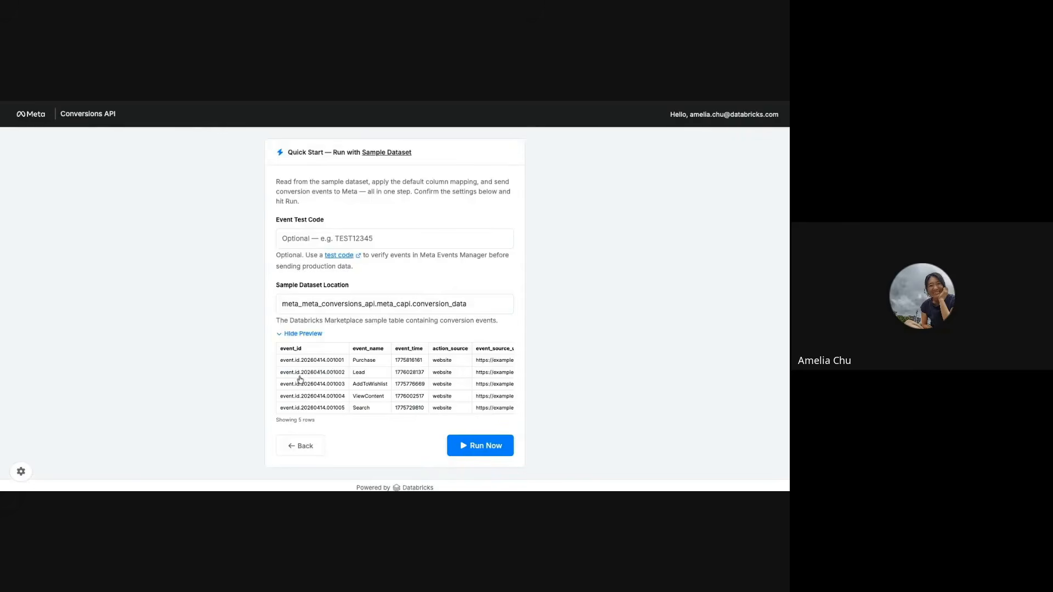
{"action": "scroll", "coordinate": [388, 374], "scroll_direction": "right", "scroll_amount": 3}
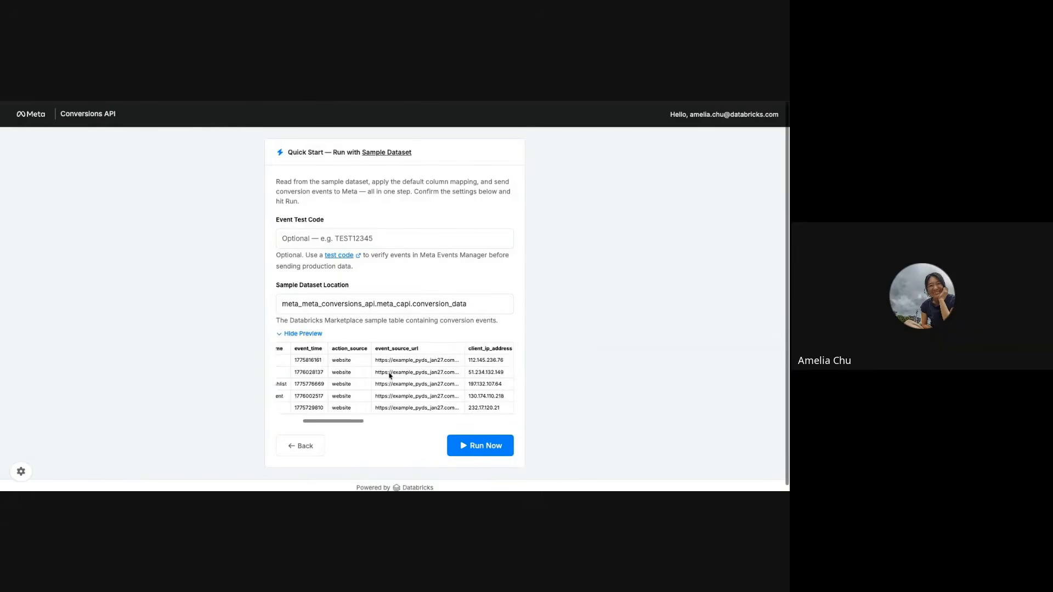
{"action": "scroll", "coordinate": [390, 376], "scroll_direction": "right", "scroll_amount": 5}
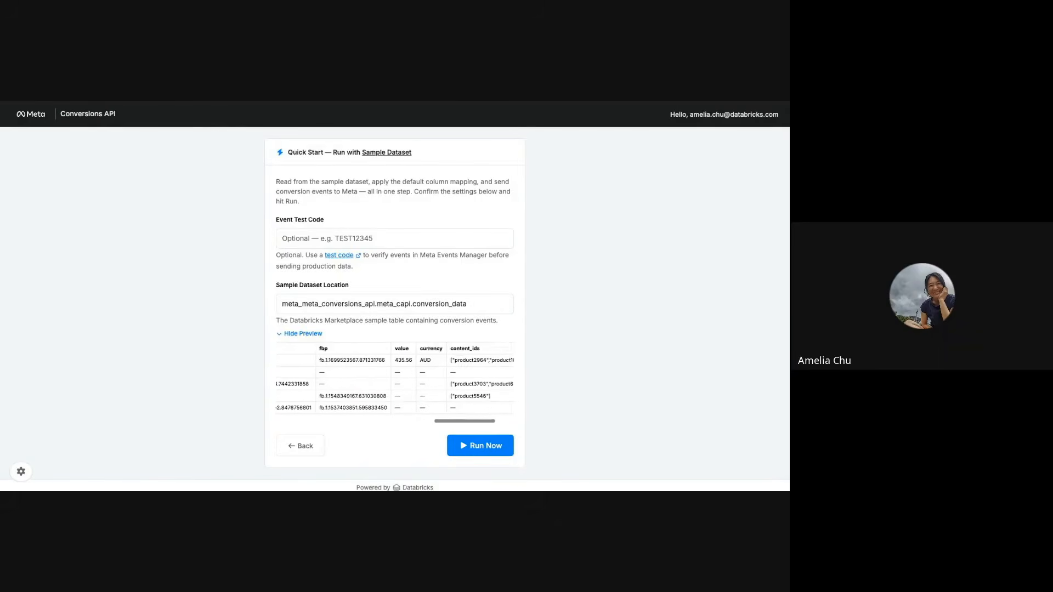
{"action": "scroll", "coordinate": [395, 378], "scroll_direction": "left", "scroll_amount": 8}
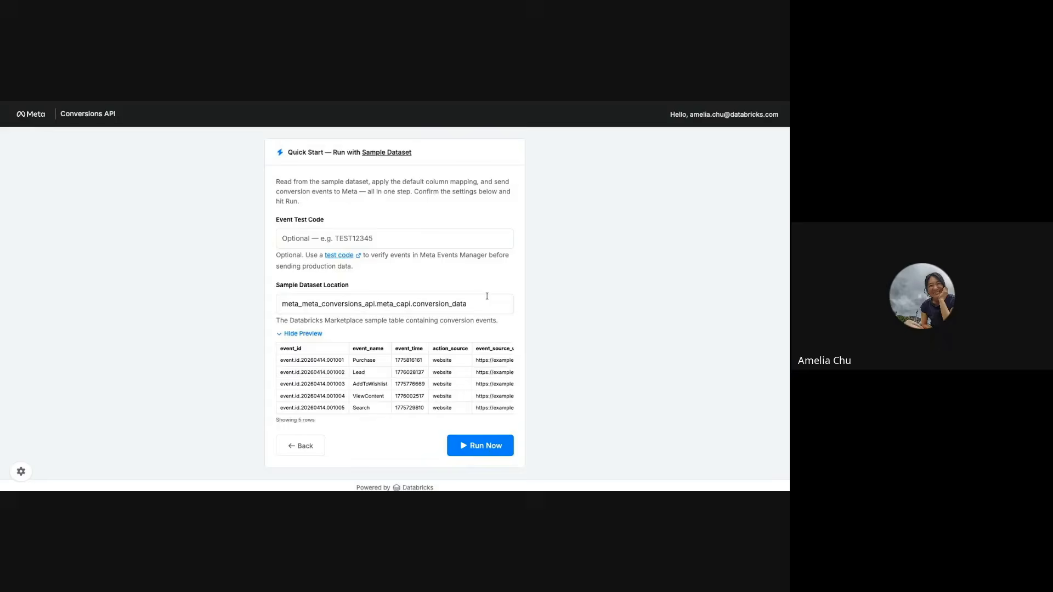
Step: Run Quick Start on the sample dataset with the optional event test code left empty
{"action": "left_click", "coordinate": [372, 242]}
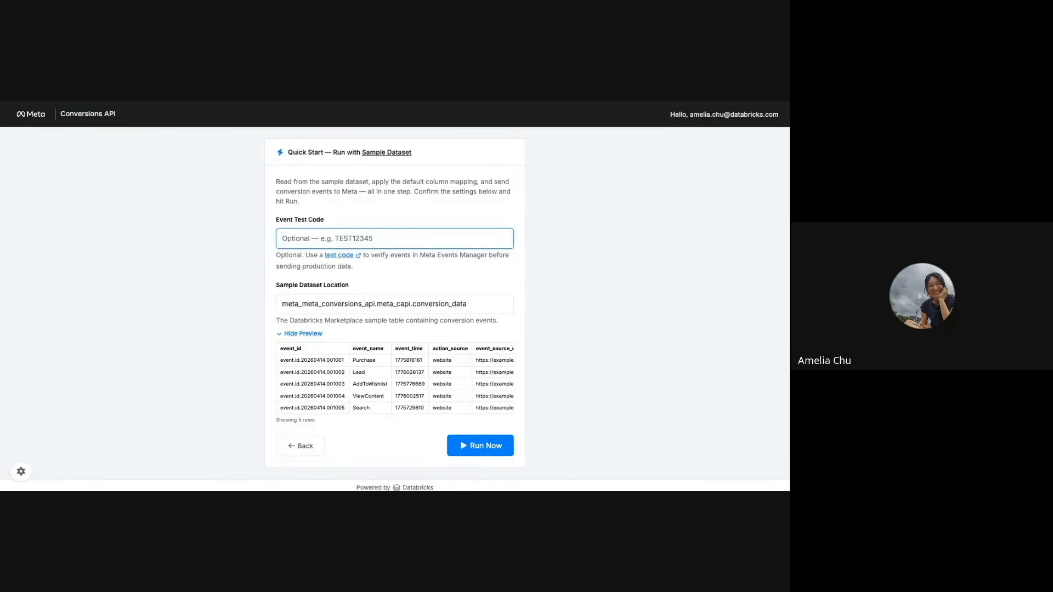
{"action": "scroll", "coordinate": [481, 421], "scroll_direction": "down", "scroll_amount": 1}
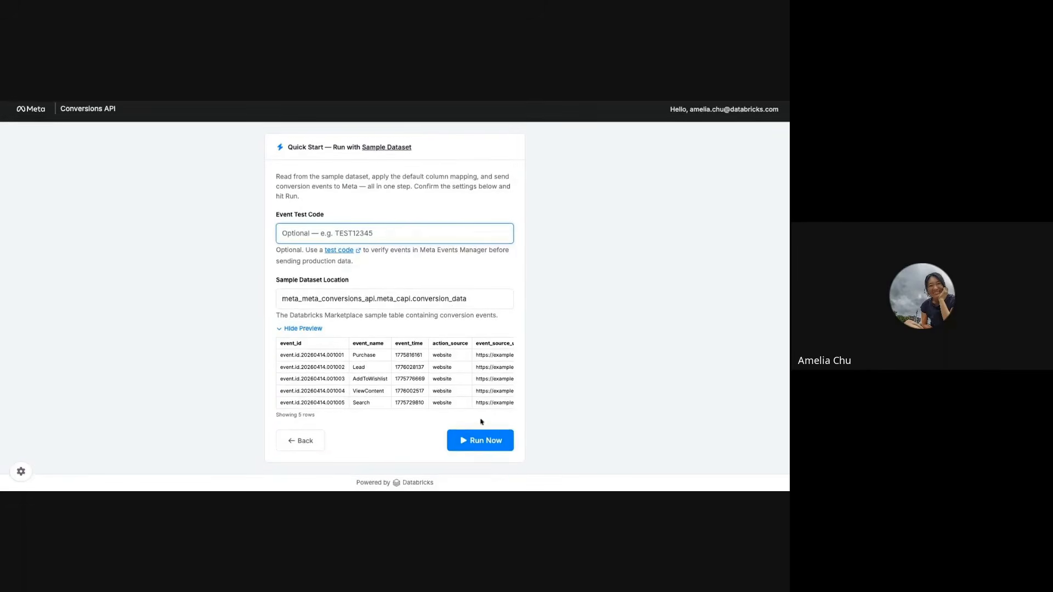
{"action": "left_click", "coordinate": [481, 442]}
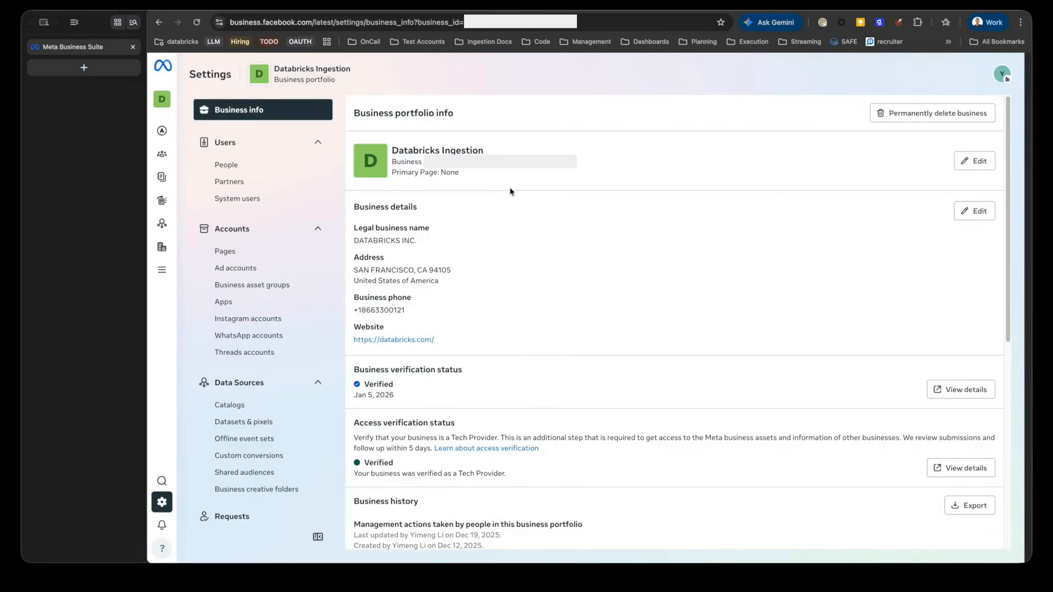
Step: In Meta Business Suite, open the Meta CAPI Test dataset in Events Manager and examine the Complete registration event's activity over time
{"action": "left_click", "coordinate": [265, 420]}
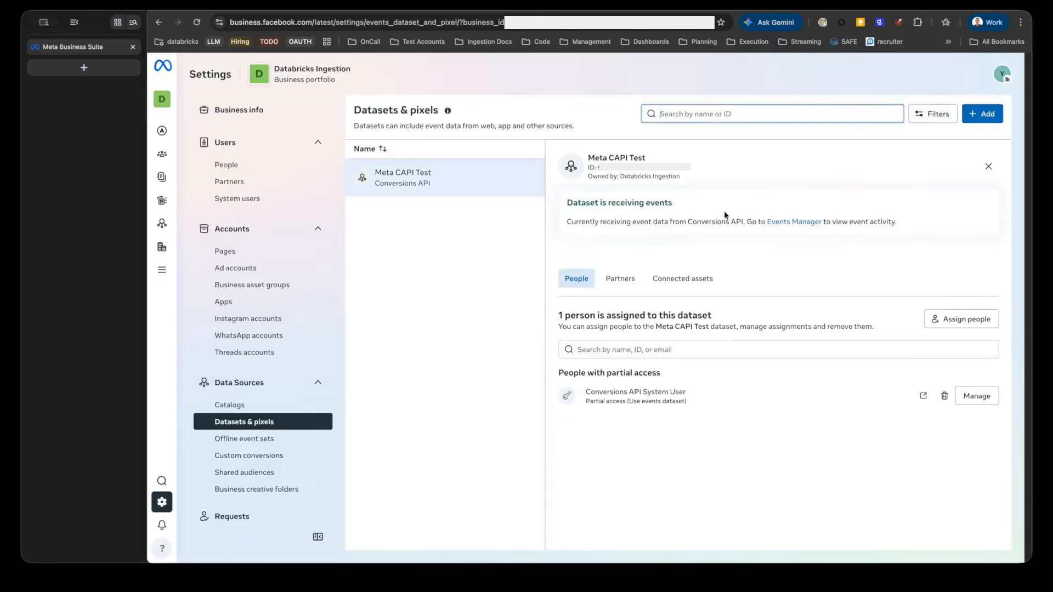
{"action": "left_click", "coordinate": [794, 222]}
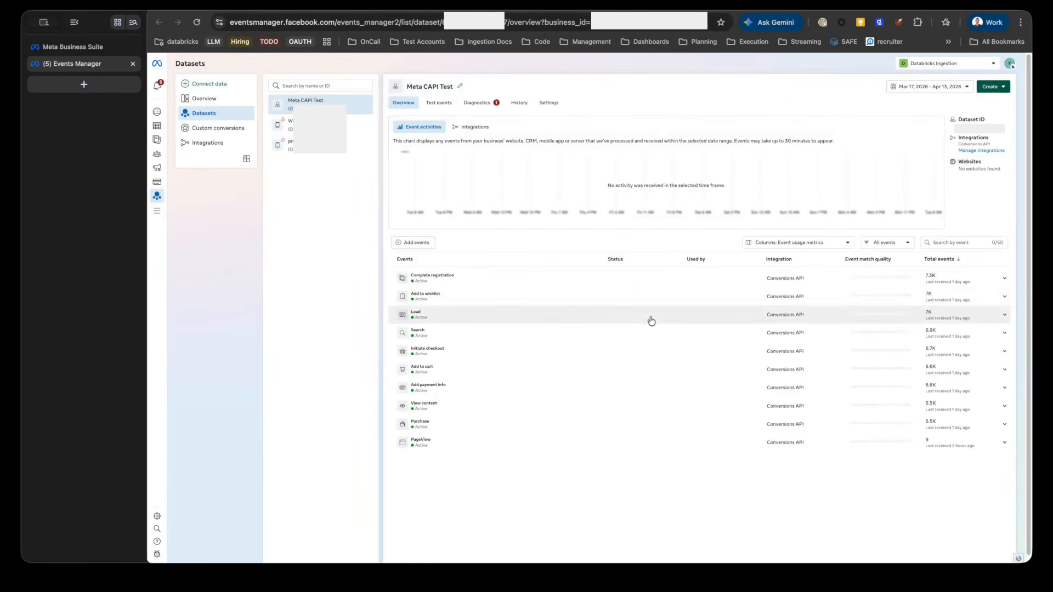
{"action": "left_click", "coordinate": [651, 286]}
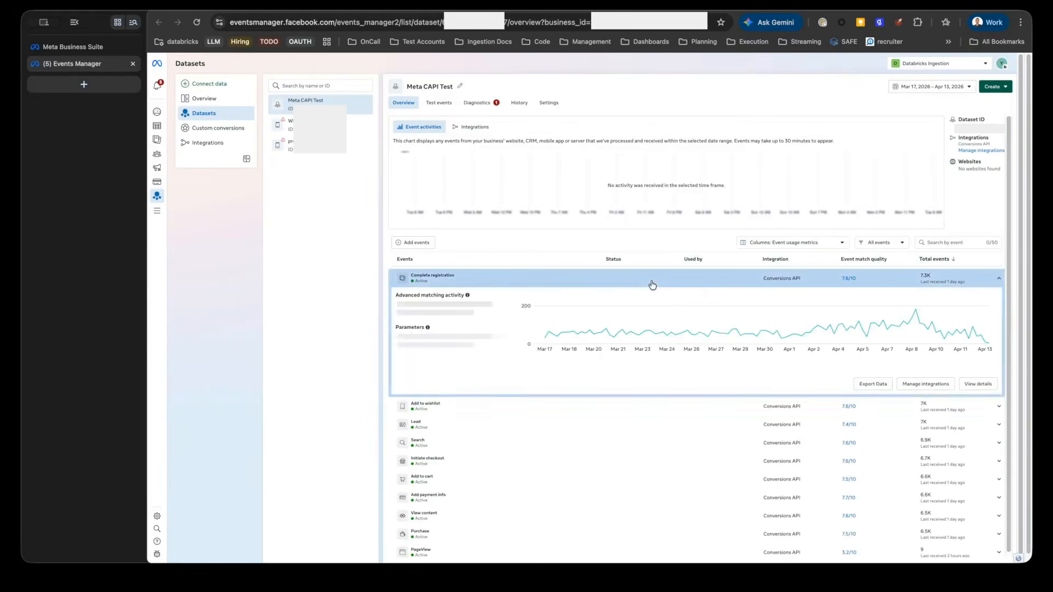
{"action": "mouse_move", "coordinate": [679, 333]}
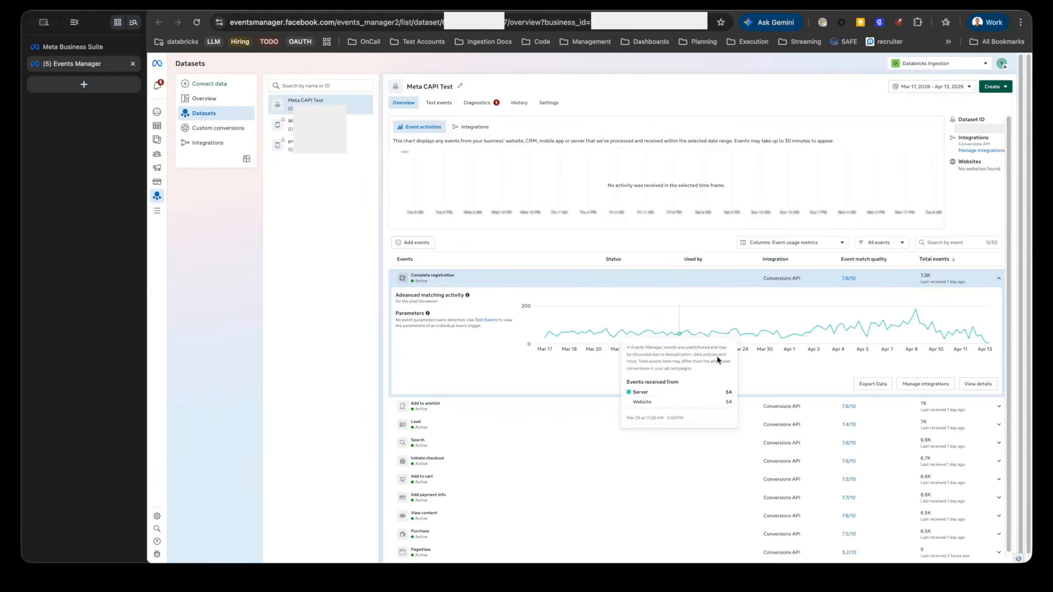
{"action": "mouse_move", "coordinate": [984, 354]}
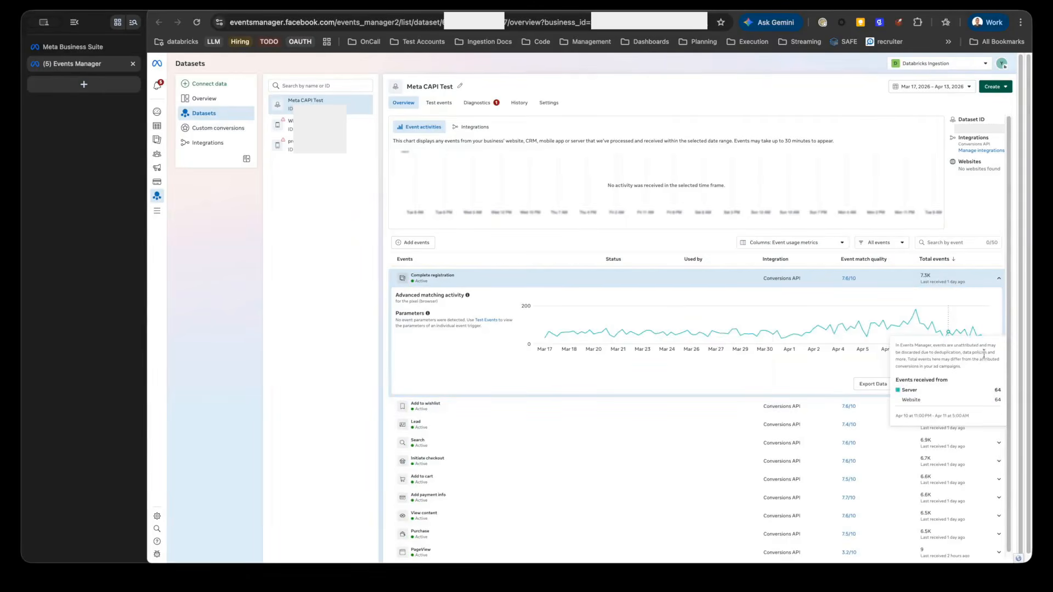
{"action": "left_click", "coordinate": [553, 416]}
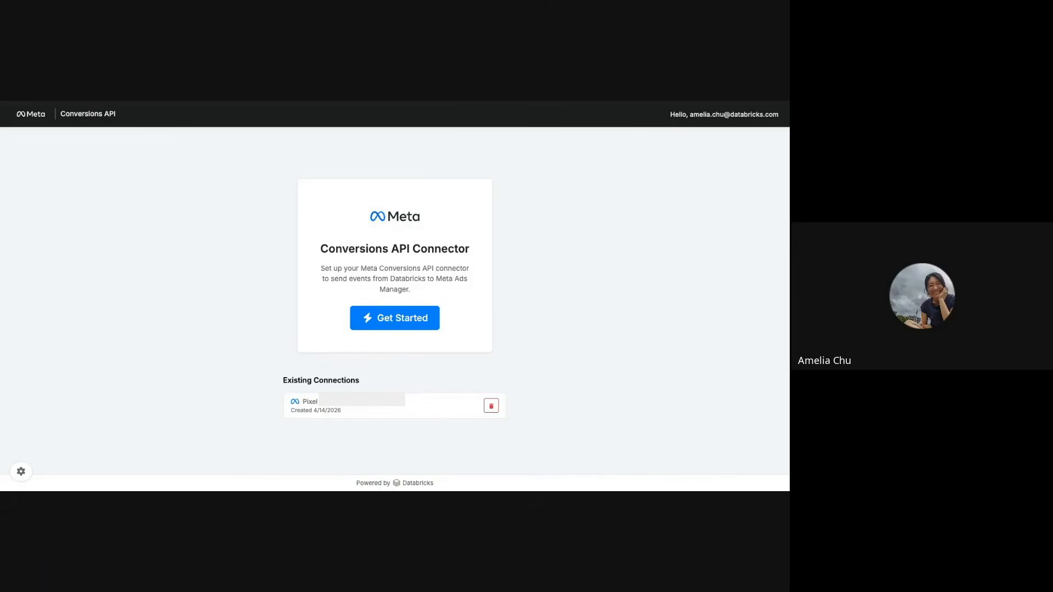
Step: Open the existing pixel connection and deploy the sample notebook to the default workspace path, leaving the event test code empty
{"action": "left_click", "coordinate": [431, 406]}
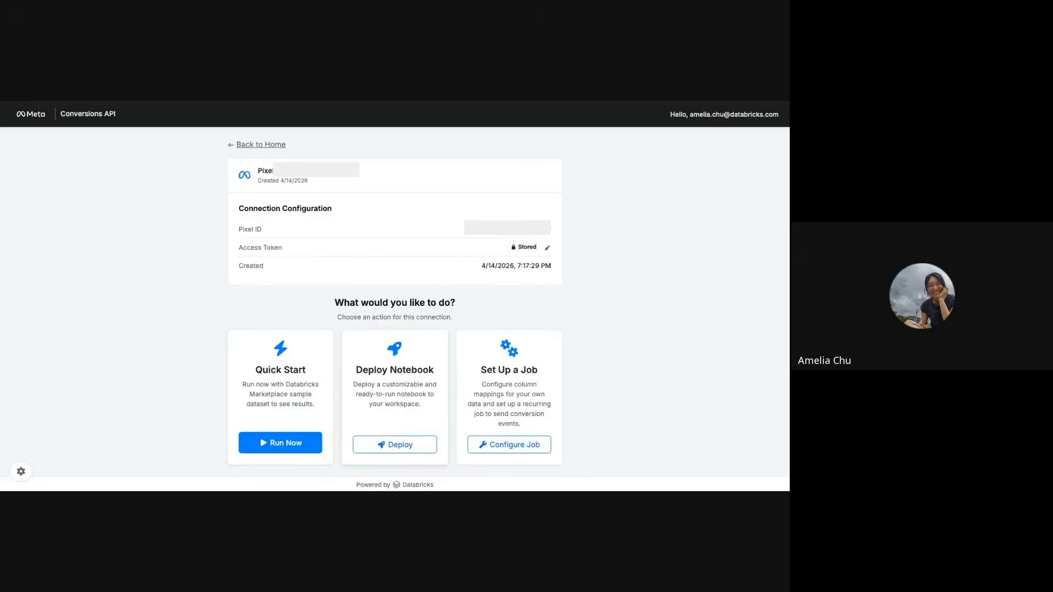
{"action": "left_click", "coordinate": [413, 449]}
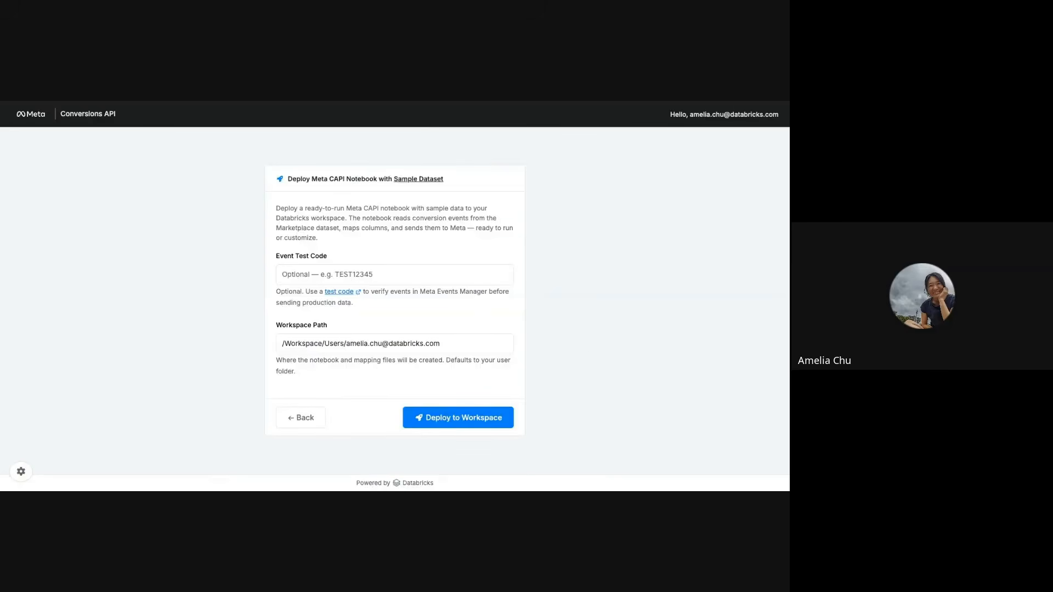
{"action": "left_click", "coordinate": [436, 280]}
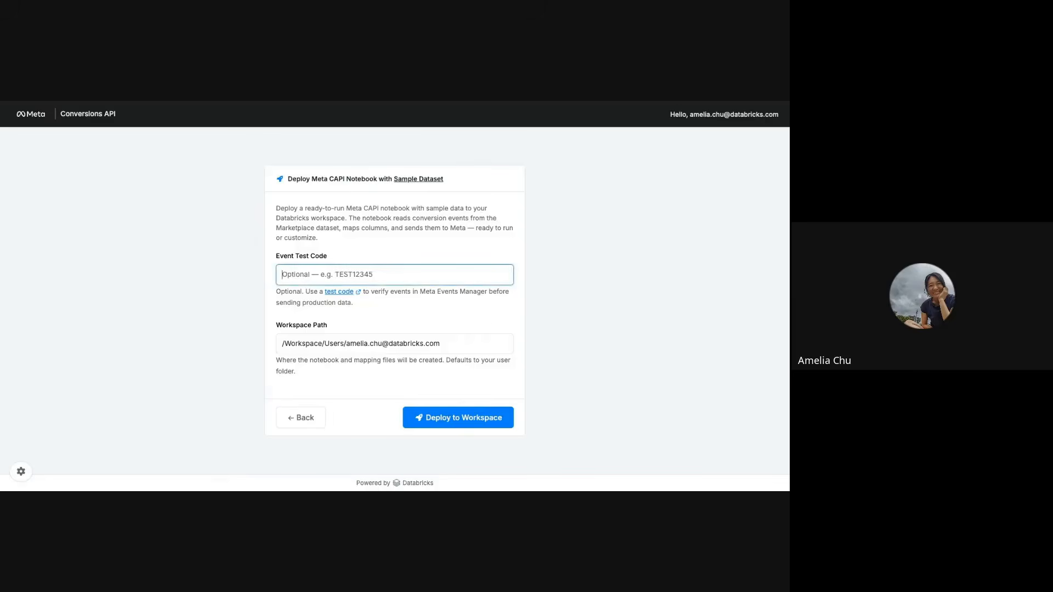
{"action": "left_click", "coordinate": [442, 345]}
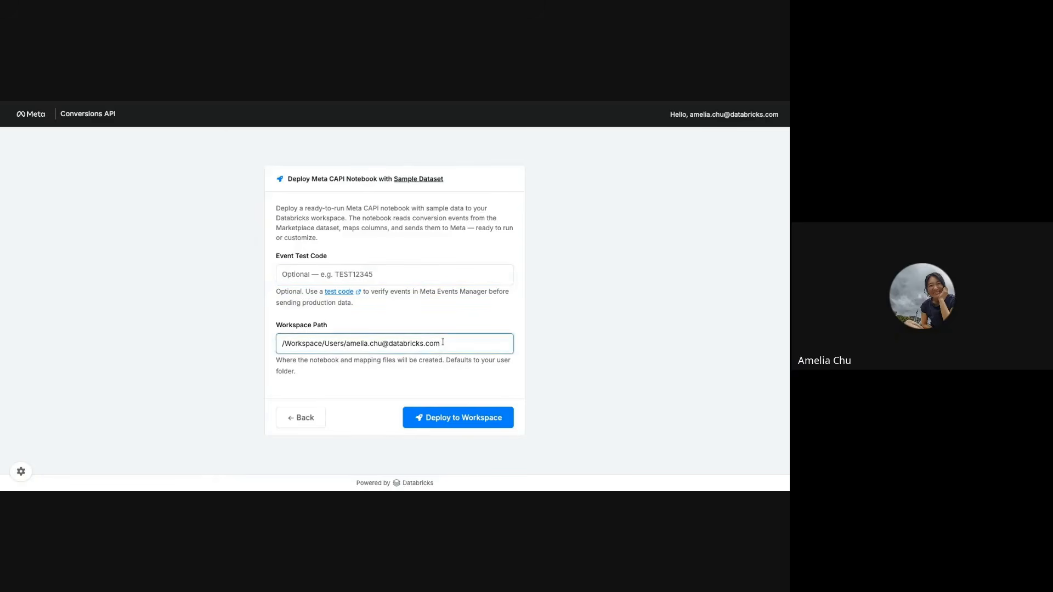
{"action": "left_click_drag", "start_coordinate": [443, 346], "coordinate": [329, 345]}
{"action": "left_click", "coordinate": [329, 346]}
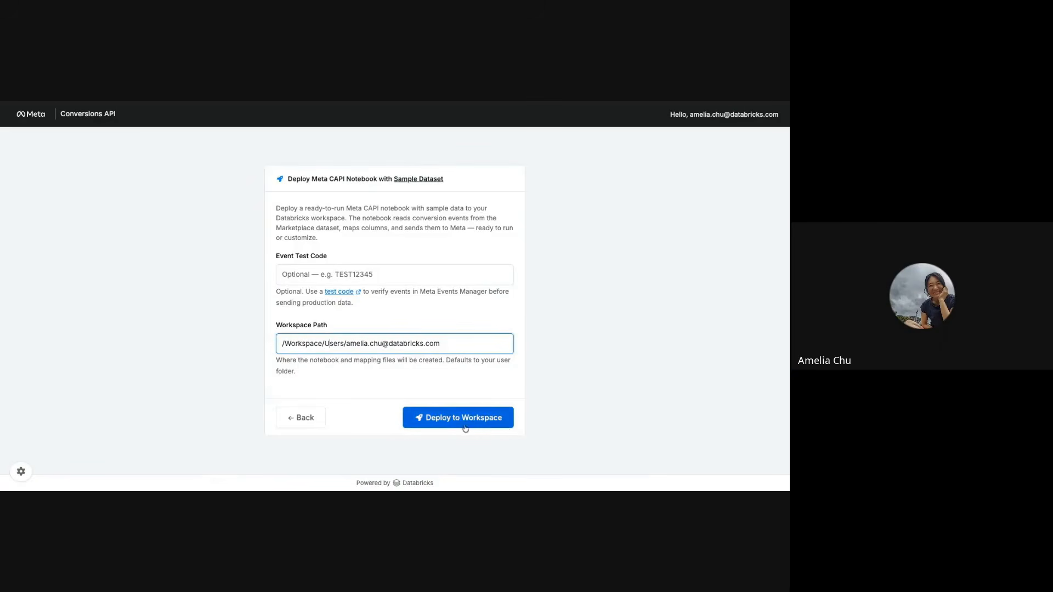
{"action": "left_click", "coordinate": [447, 428]}
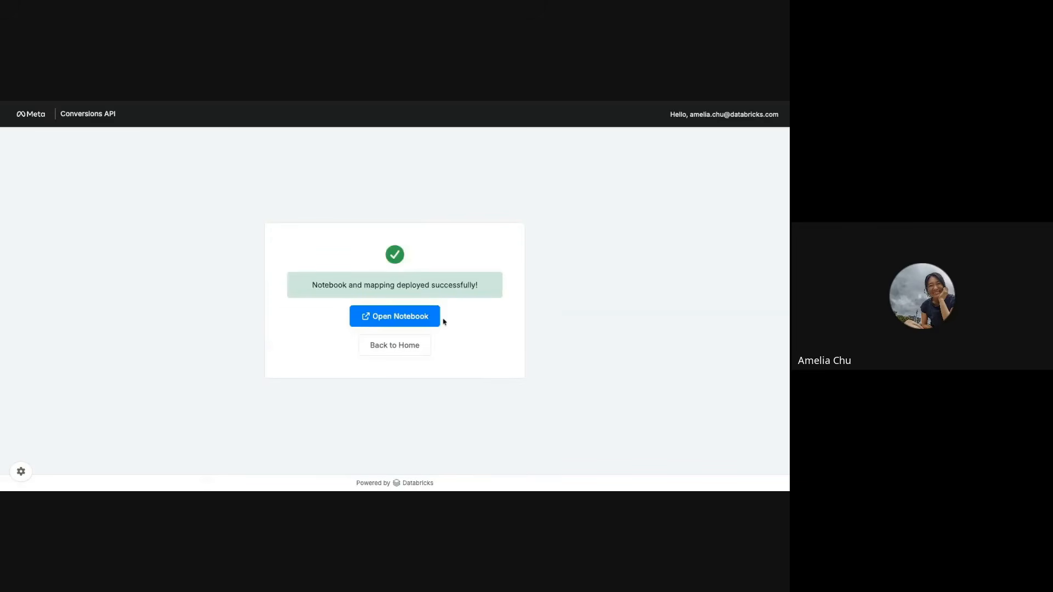
Step: Open the deployed notebook and review its introduction, its setup sections and the mapping file path in the Import YAML Column Mapping cell
{"action": "left_click", "coordinate": [369, 318]}
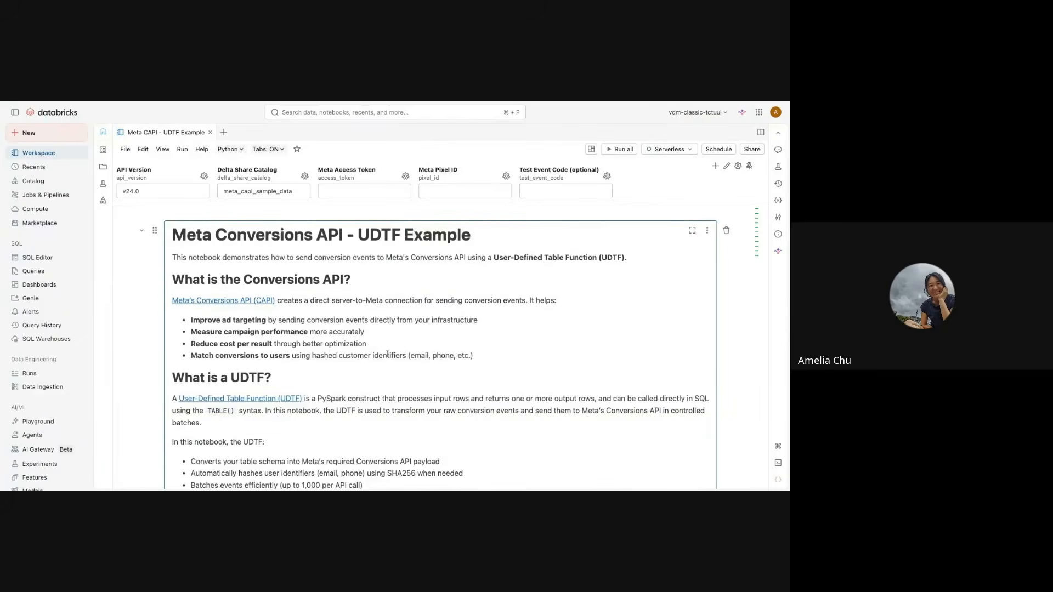
{"action": "scroll", "coordinate": [387, 354], "scroll_direction": "down", "scroll_amount": 2}
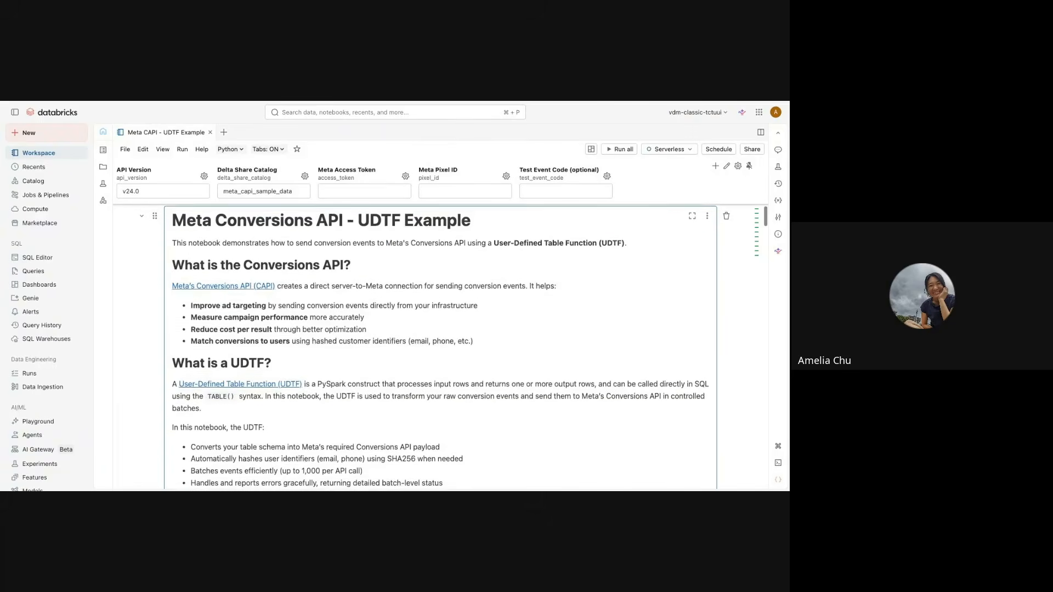
{"action": "scroll", "coordinate": [388, 355], "scroll_direction": "down", "scroll_amount": 10}
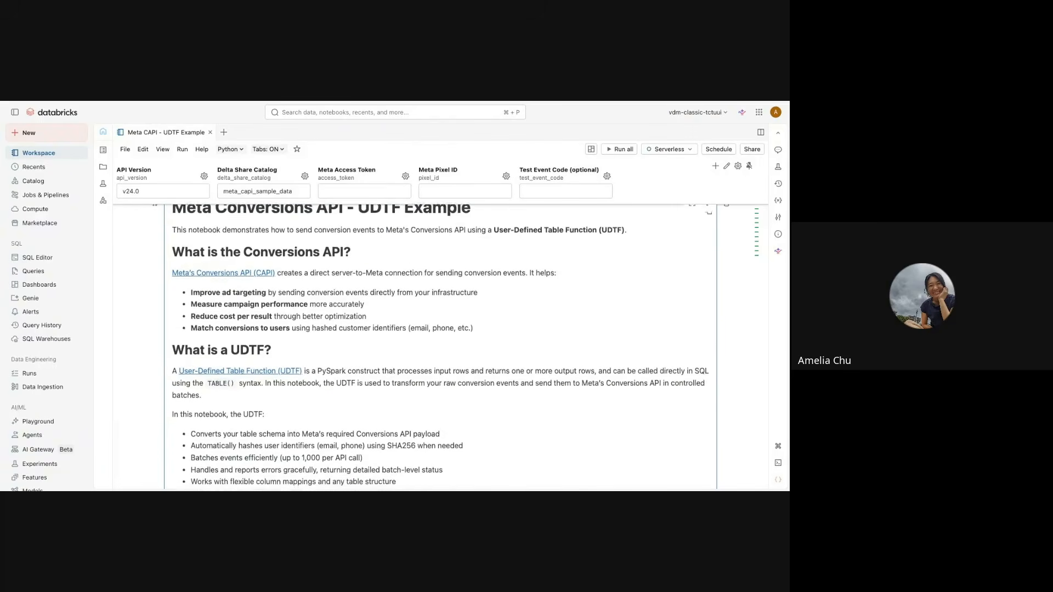
{"action": "scroll", "coordinate": [387, 355], "scroll_direction": "up", "scroll_amount": 2}
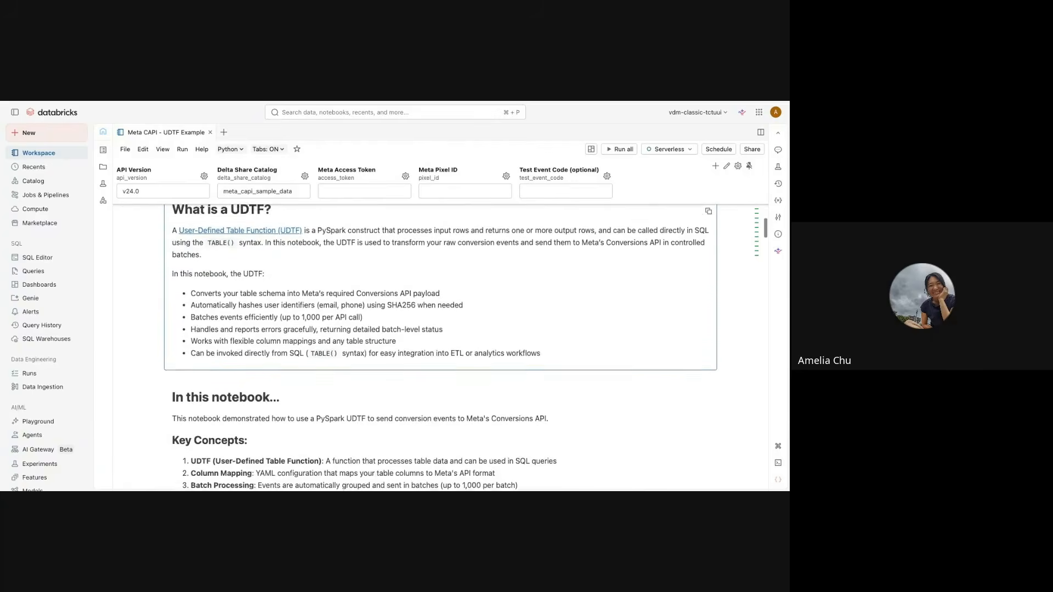
{"action": "scroll", "coordinate": [388, 354], "scroll_direction": "down", "scroll_amount": 12}
{"action": "scroll", "coordinate": [387, 354], "scroll_direction": "down", "scroll_amount": 15}
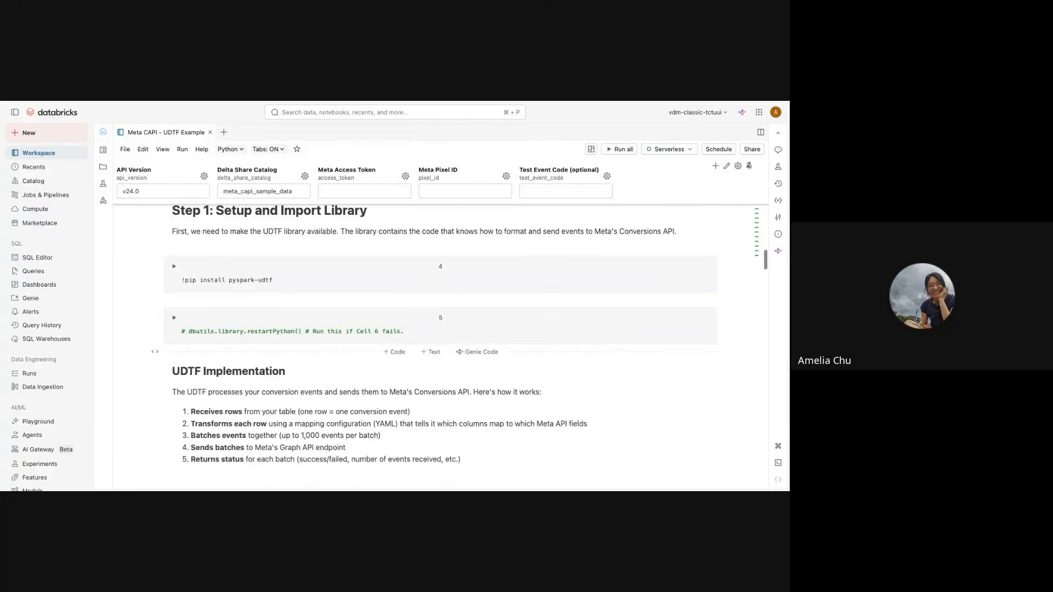
{"action": "scroll", "coordinate": [387, 354], "scroll_direction": "down", "scroll_amount": 20}
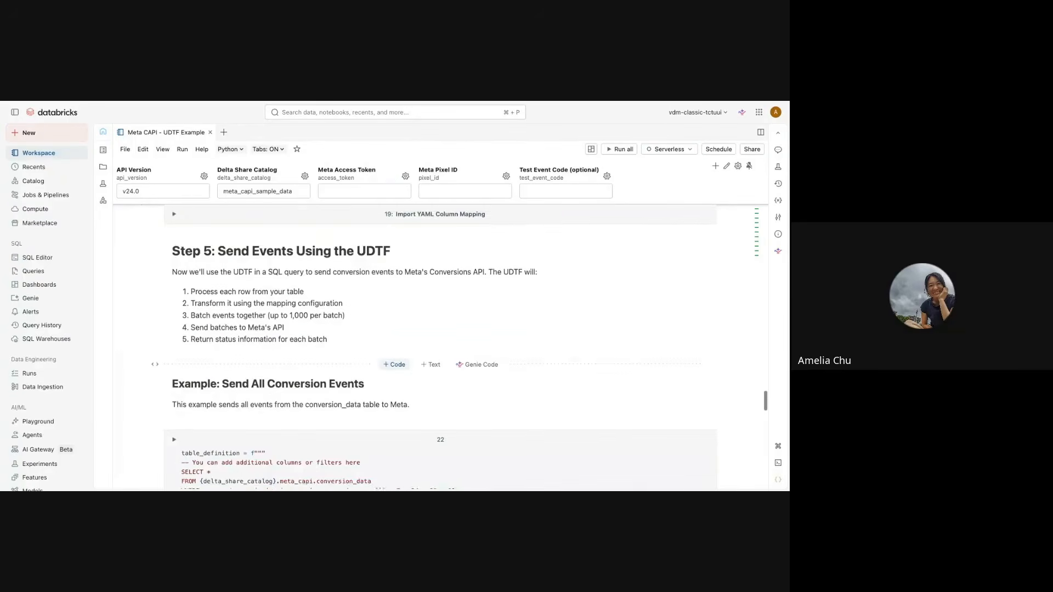
{"action": "scroll", "coordinate": [387, 354], "scroll_direction": "up", "scroll_amount": 5}
{"action": "scroll", "coordinate": [416, 269], "scroll_direction": "down", "scroll_amount": 1}
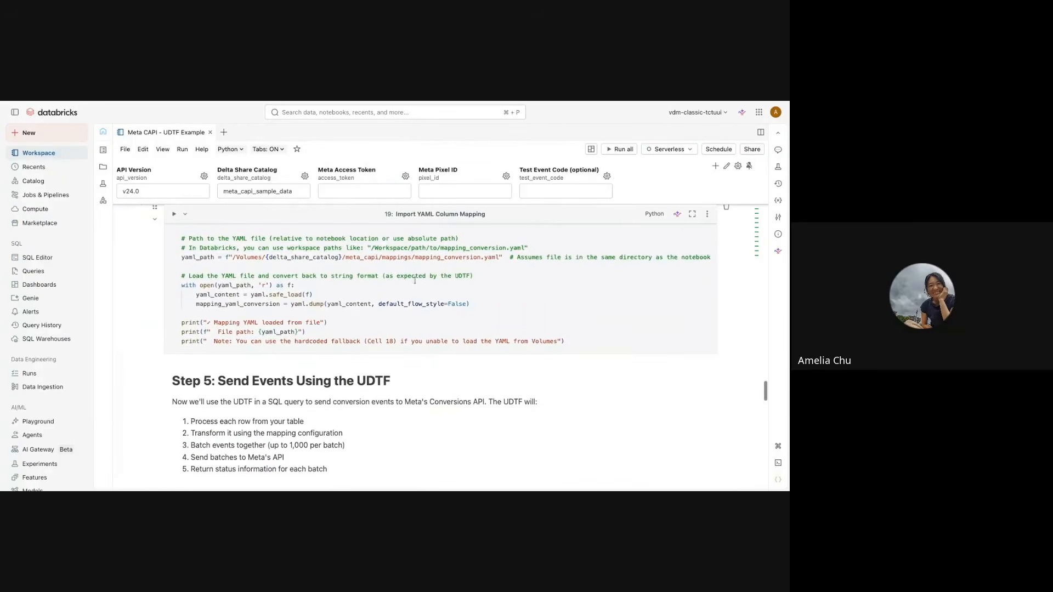
{"action": "left_click_drag", "start_coordinate": [382, 257], "coordinate": [487, 257]}
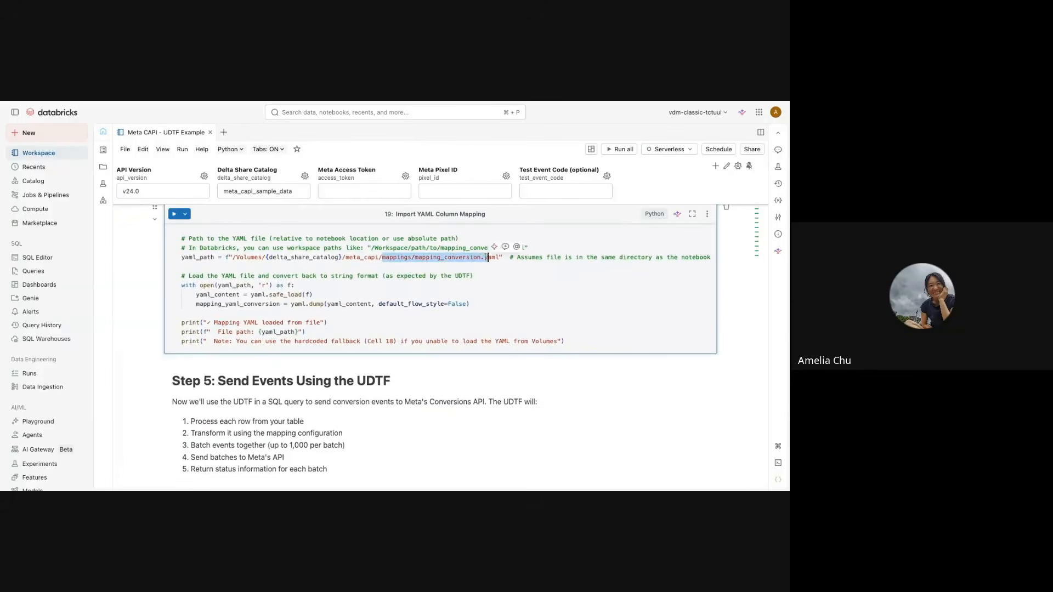
{"action": "left_click", "coordinate": [486, 258]}
Step: Examine the Step 5 code that sends events, highlighting the SELECT query on the conversion_data table
{"action": "scroll", "coordinate": [485, 256], "scroll_direction": "down", "scroll_amount": 8}
{"action": "scroll", "coordinate": [485, 257], "scroll_direction": "down", "scroll_amount": 4}
{"action": "scroll", "coordinate": [346, 274], "scroll_direction": "up", "scroll_amount": 2}
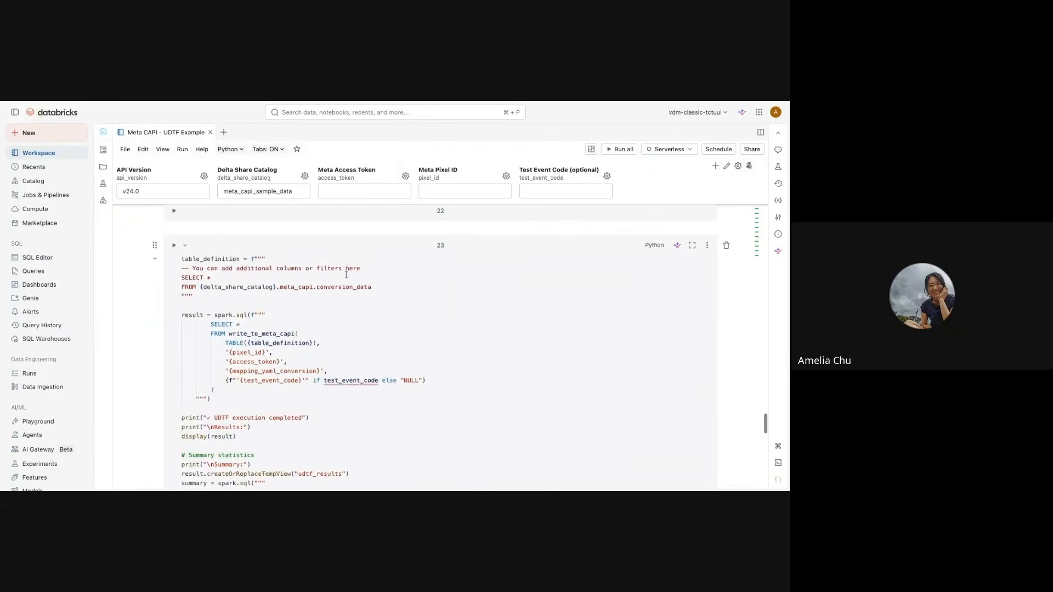
{"action": "left_click", "coordinate": [182, 278]}
{"action": "left_click_drag", "start_coordinate": [182, 278], "coordinate": [378, 285]}
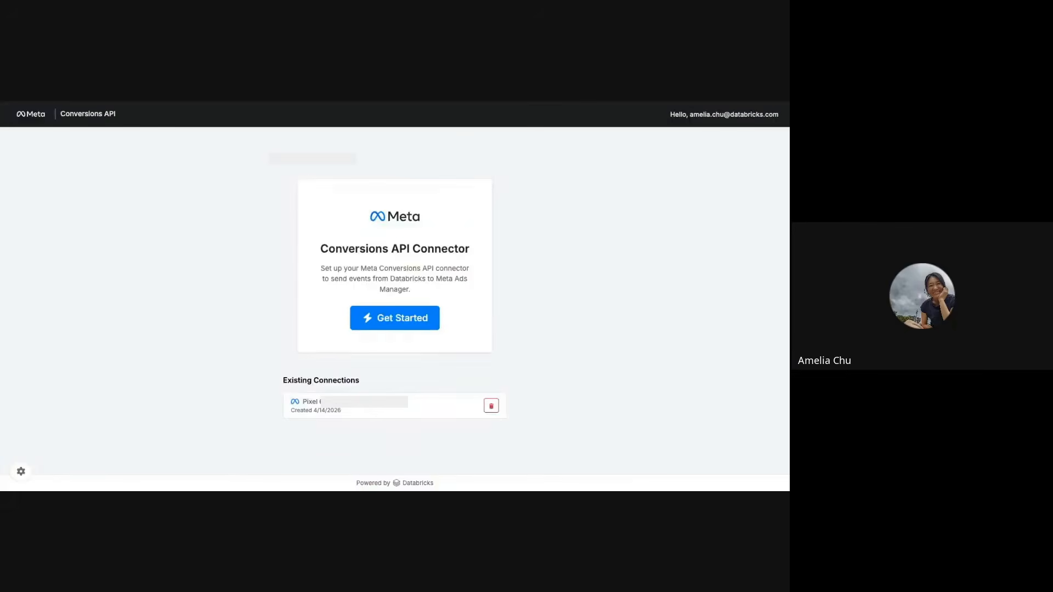
Step: Reopen the existing pixel connection and start configuring a job, leaving the optional event test code empty
{"action": "left_click", "coordinate": [378, 412]}
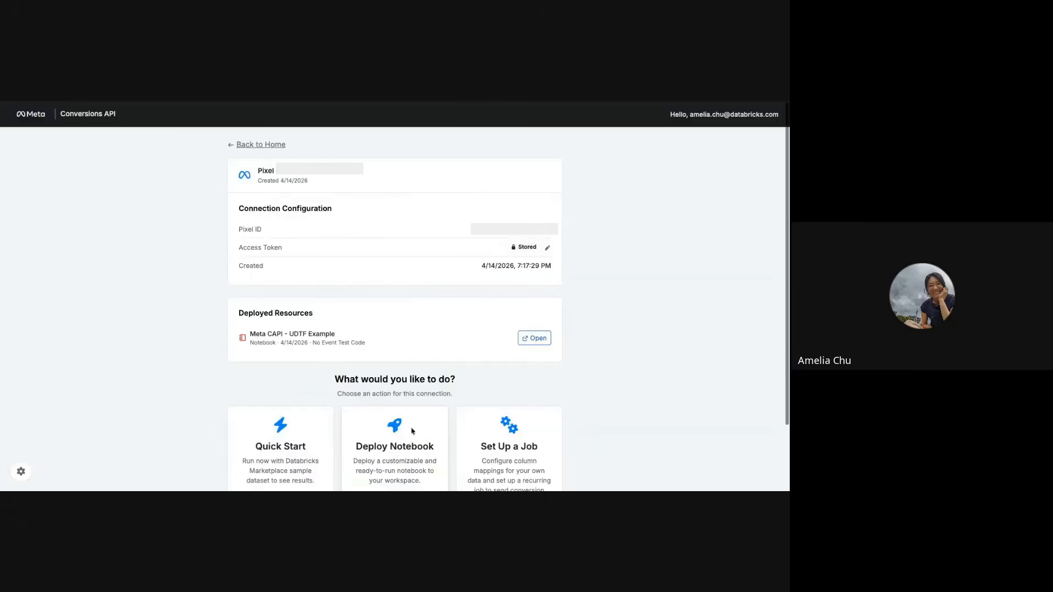
{"action": "scroll", "coordinate": [595, 405], "scroll_direction": "down", "scroll_amount": 3}
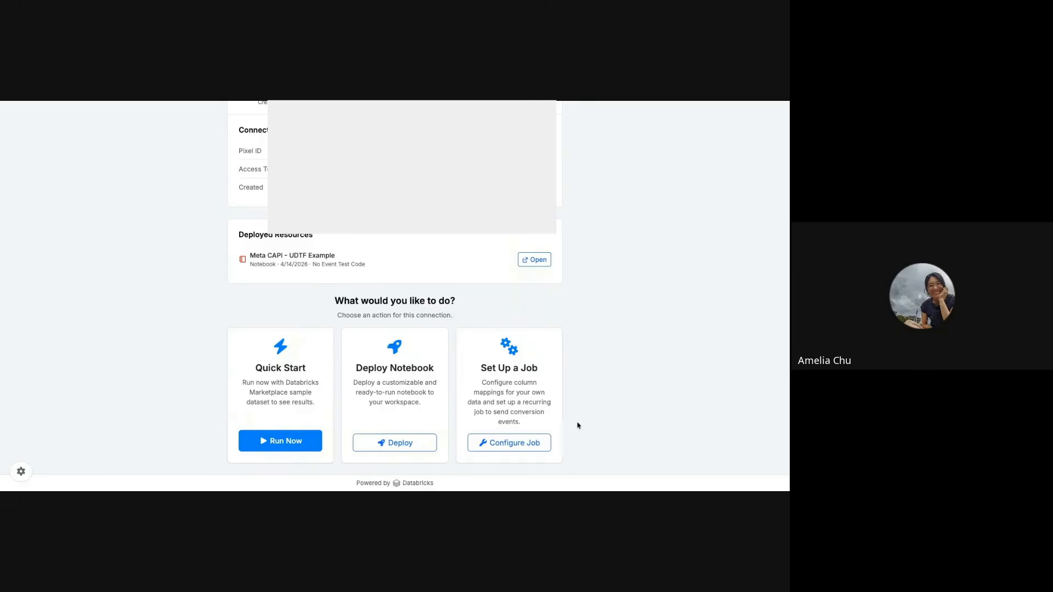
{"action": "left_click", "coordinate": [536, 444]}
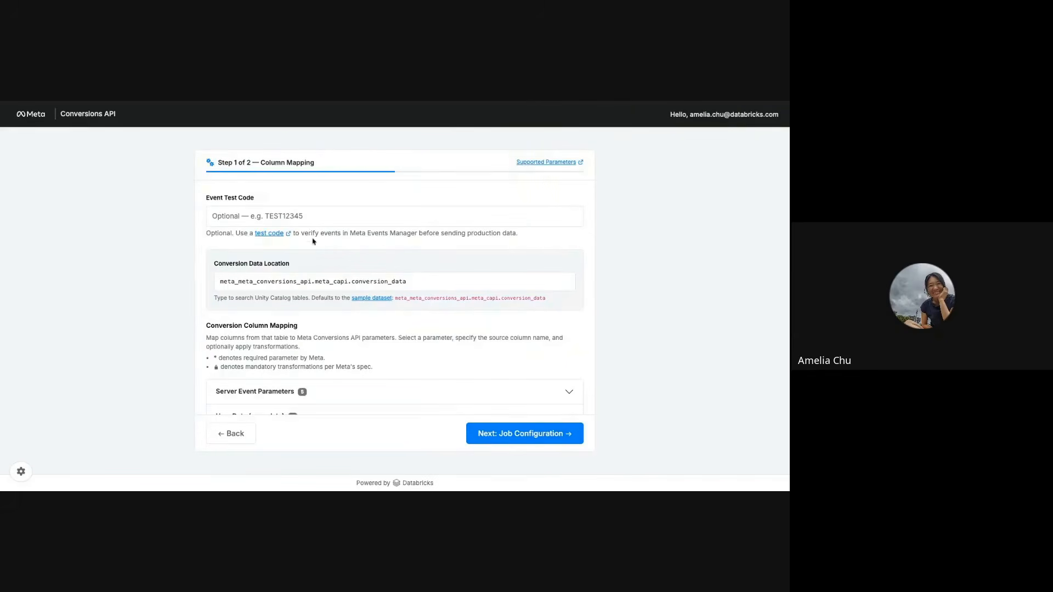
{"action": "left_click", "coordinate": [291, 217]}
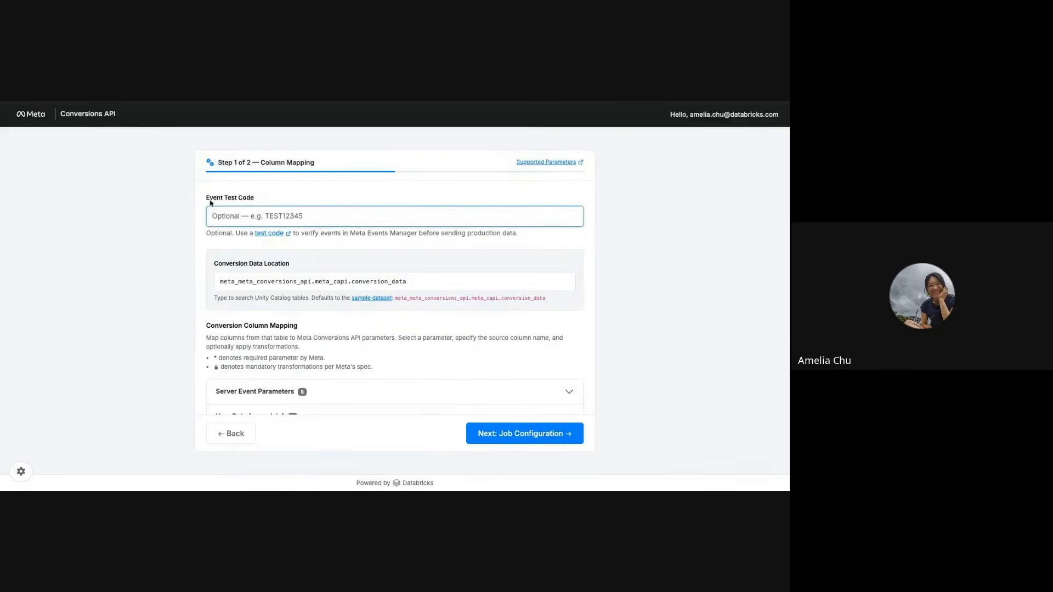
Step: Try fevm_shared_catalog as the conversion data location and clear the entry
{"action": "left_click", "coordinate": [239, 281]}
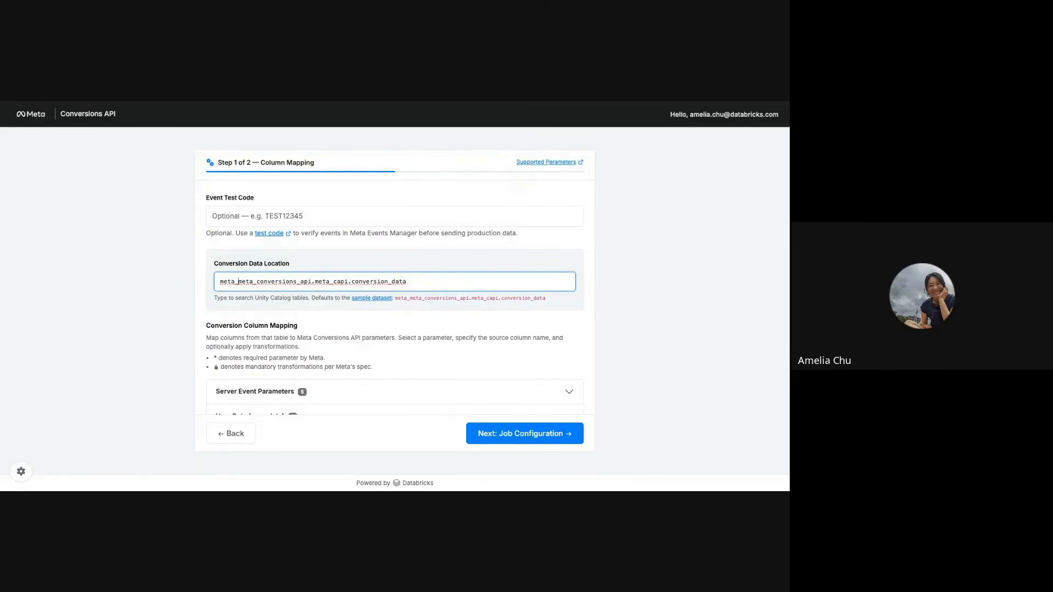
{"action": "left_click_drag", "start_coordinate": [221, 283], "coordinate": [443, 284]}
{"action": "key", "text": "BackSpace"}
{"action": "type", "text": "fe"}
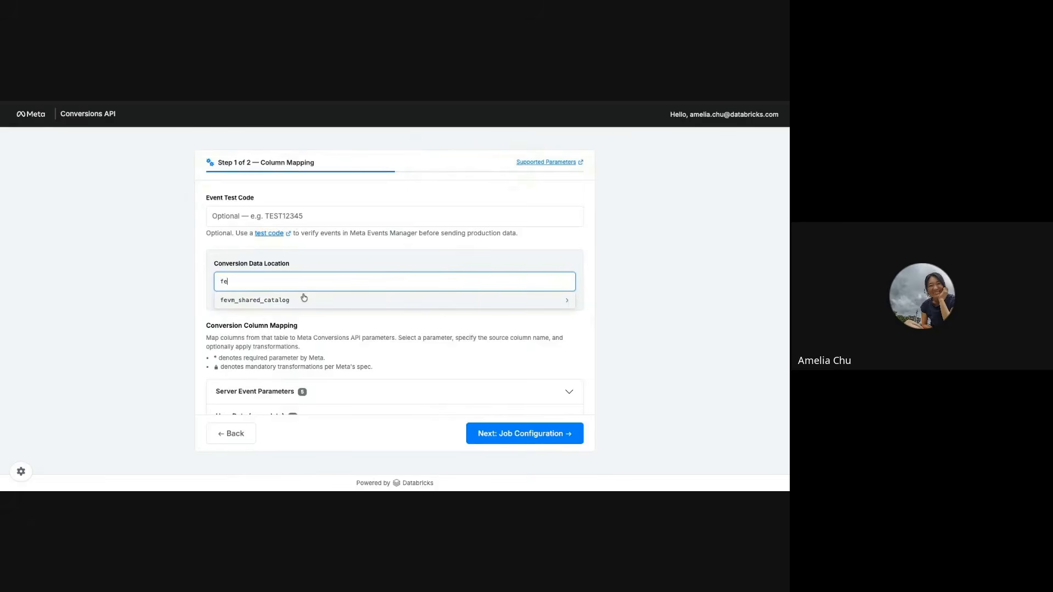
{"action": "left_click", "coordinate": [304, 297]}
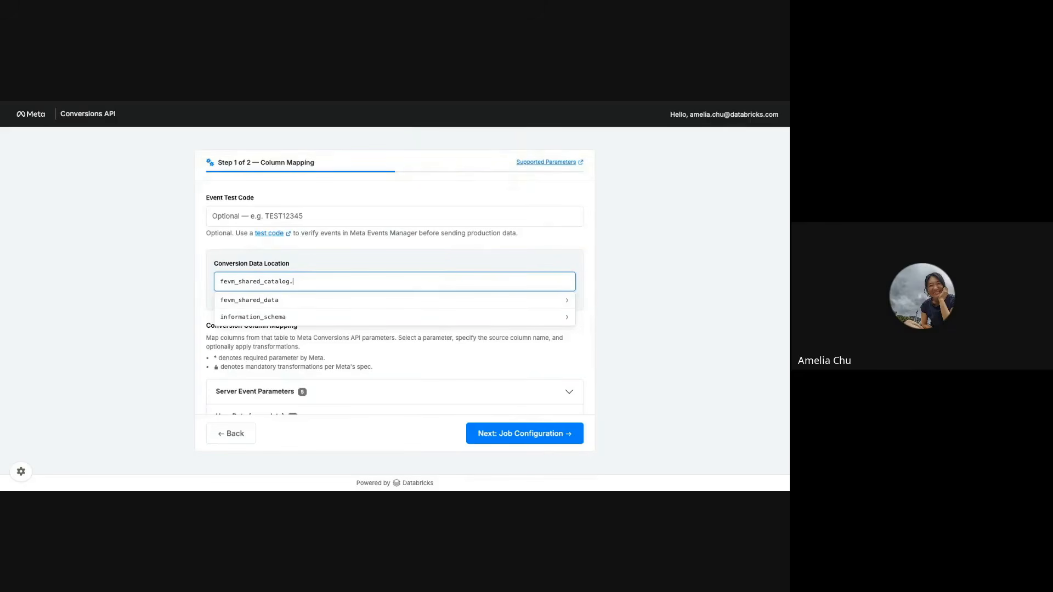
{"action": "key", "text": "ctrl+a"}
{"action": "key", "text": "BackSpace"}
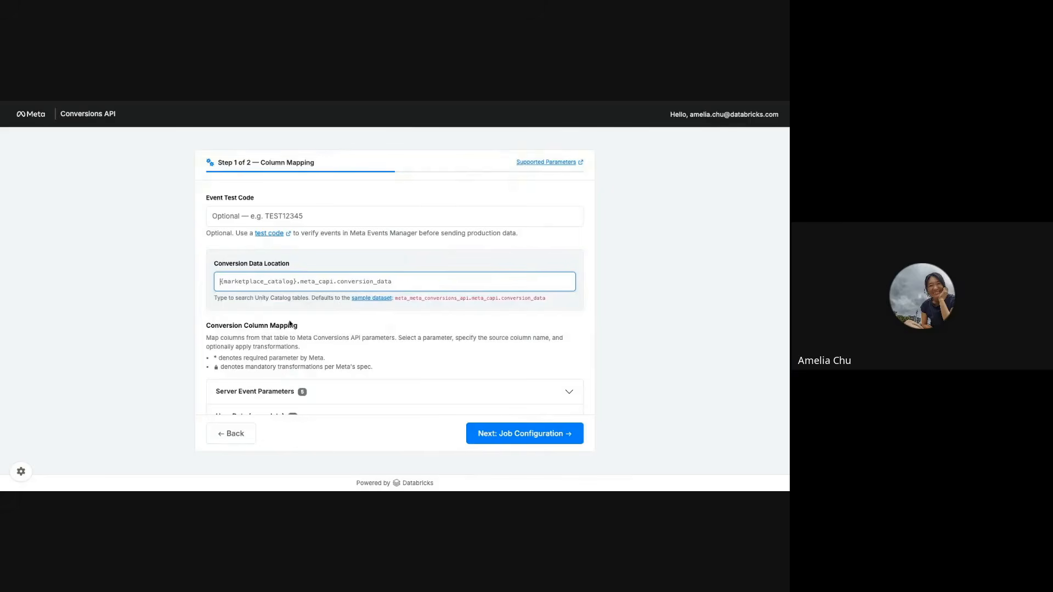
Step: Set the conversion data location to the sample table meta_meta_conversions_api.meta_capi.conversion_data, copied from the hint text
{"action": "left_click", "coordinate": [396, 299]}
{"action": "mouse_move", "coordinate": [396, 299]}
{"action": "left_mouse_down"}
{"action": "mouse_move", "coordinate": [552, 306]}
{"action": "mouse_move", "coordinate": [395, 298]}
{"action": "left_mouse_up"}
{"action": "key", "text": "ctrl+c"}
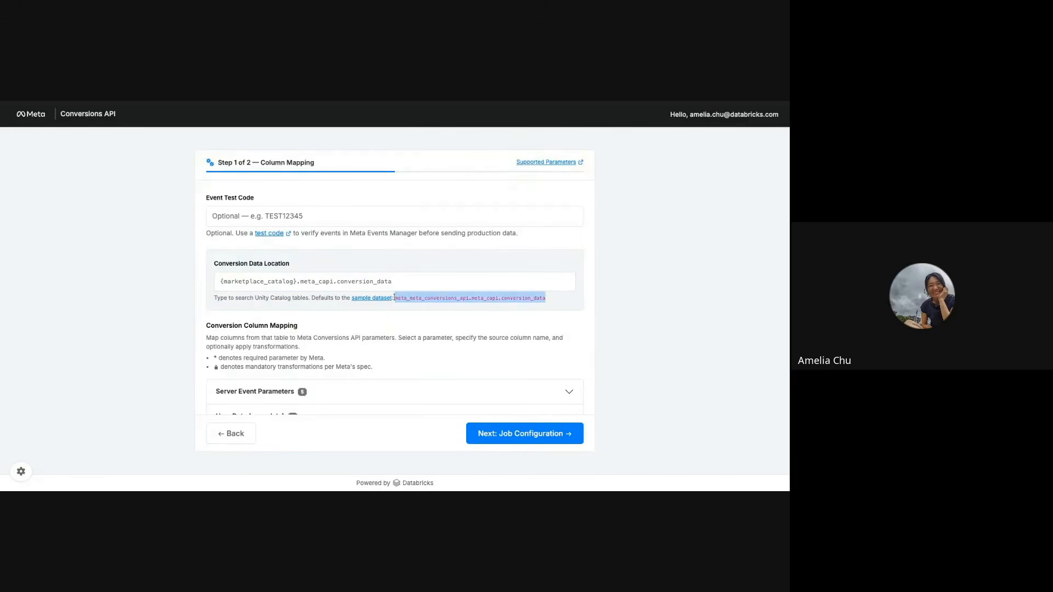
{"action": "left_click", "coordinate": [370, 272]}
{"action": "key", "text": "ctrl+v"}
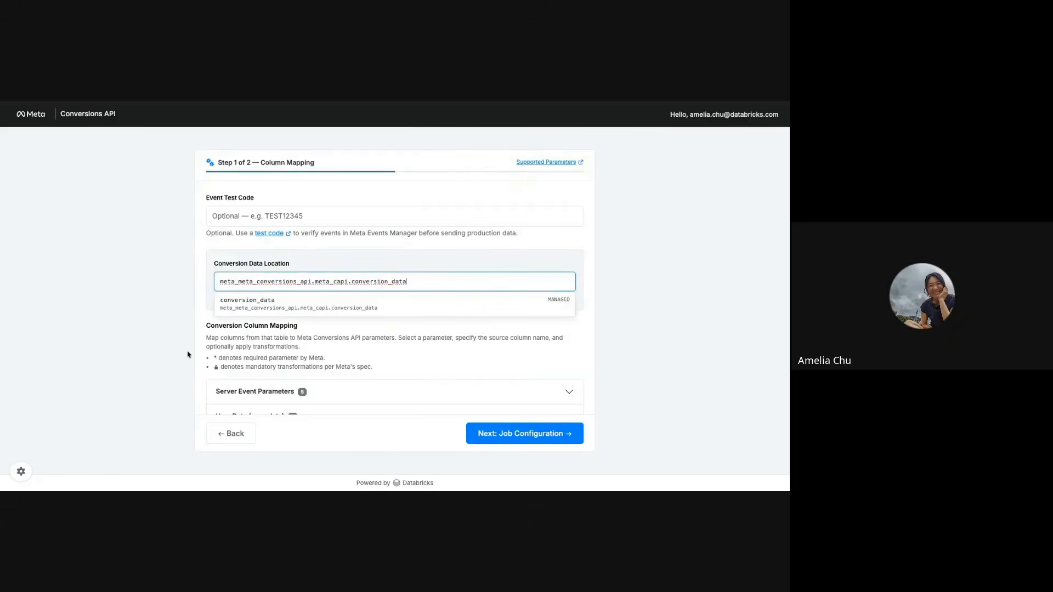
{"action": "left_click", "coordinate": [176, 356]}
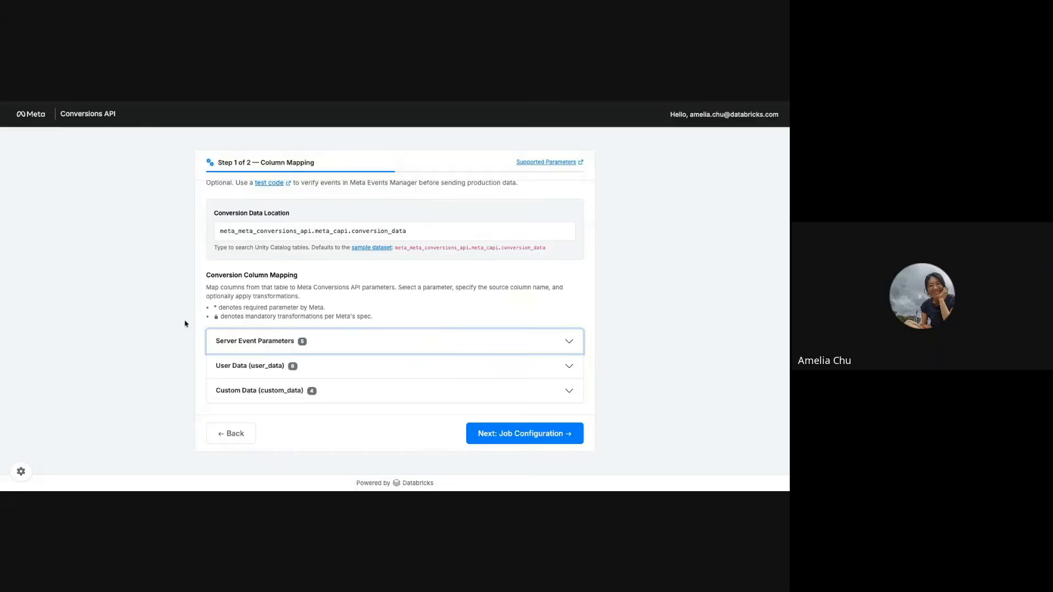
Step: Expand the Server Event Parameters mapping, review its source columns and transformations, and collapse it
{"action": "left_click", "coordinate": [311, 343]}
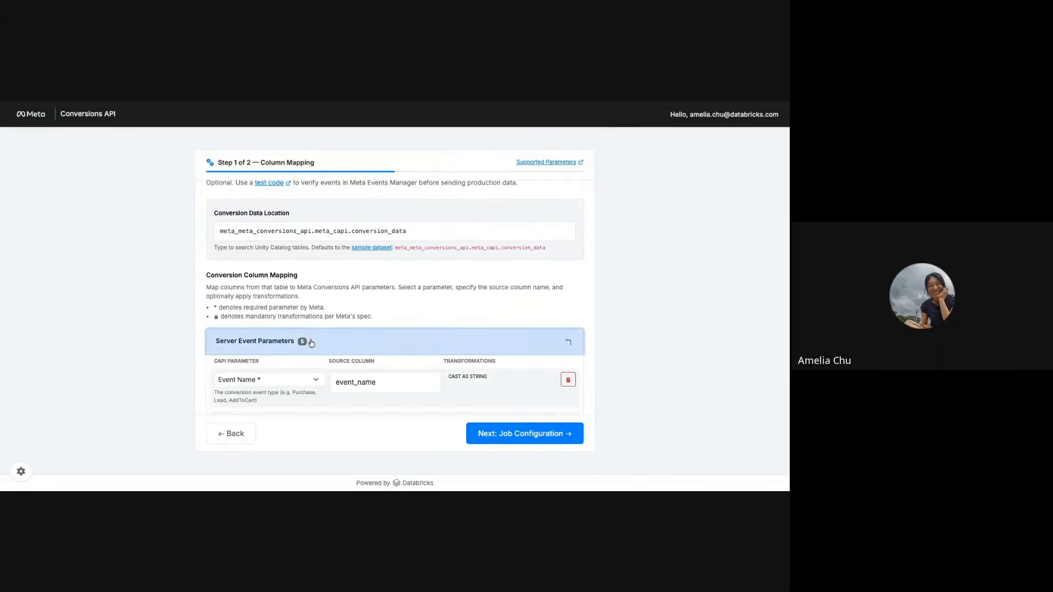
{"action": "scroll", "coordinate": [395, 297], "scroll_direction": "down", "scroll_amount": 1}
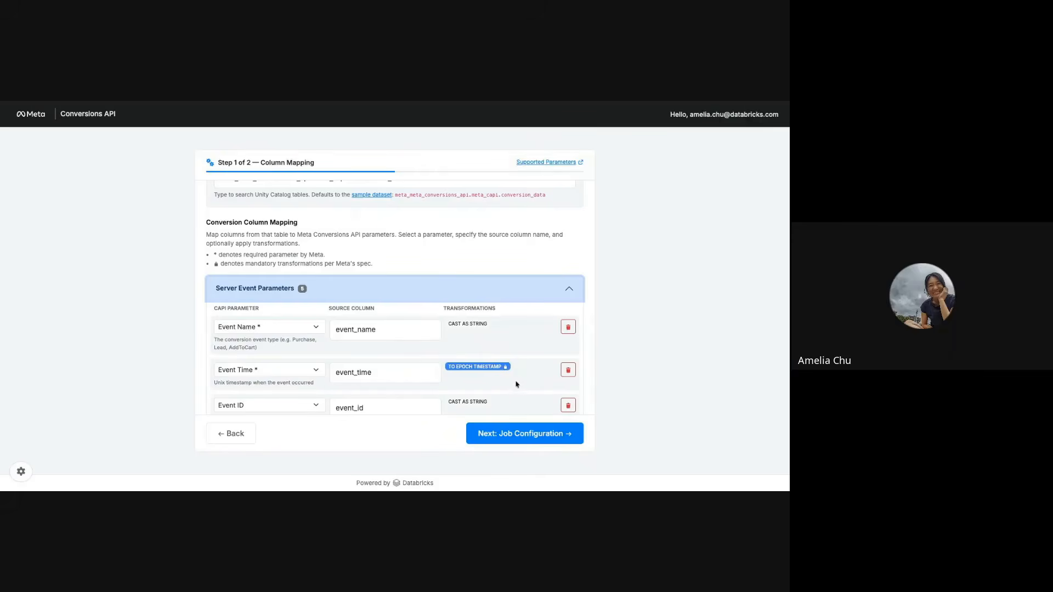
{"action": "scroll", "coordinate": [535, 407], "scroll_direction": "down", "scroll_amount": 2}
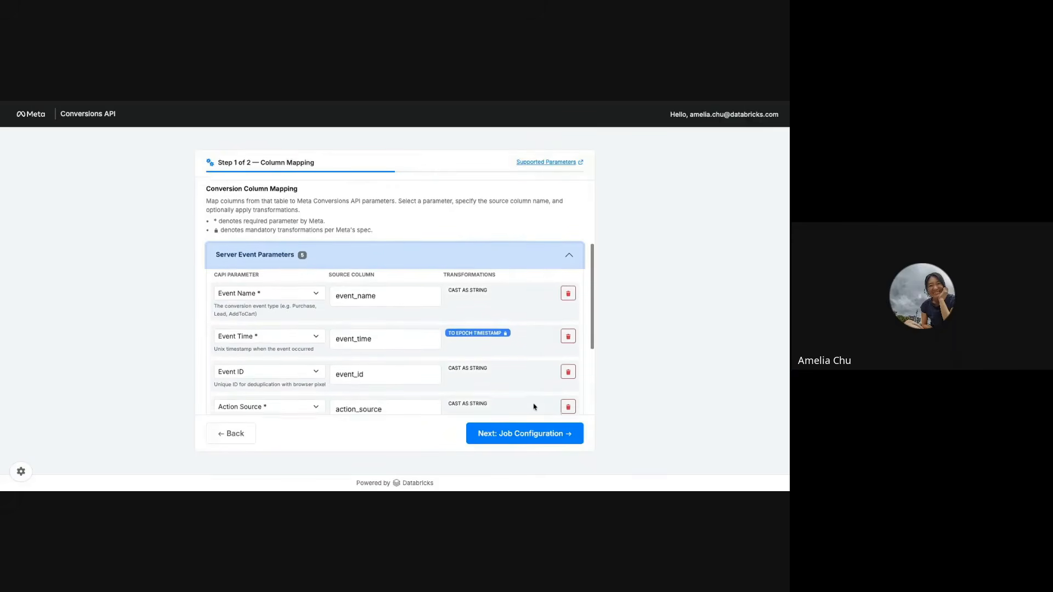
{"action": "scroll", "coordinate": [395, 298], "scroll_direction": "down", "scroll_amount": 4}
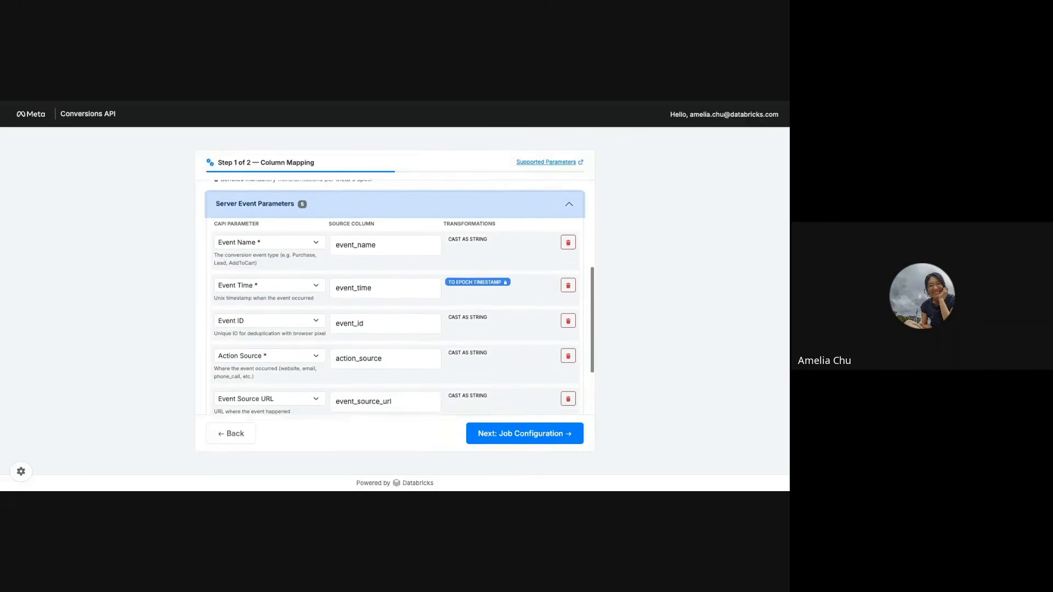
{"action": "scroll", "coordinate": [566, 257], "scroll_direction": "up", "scroll_amount": 5}
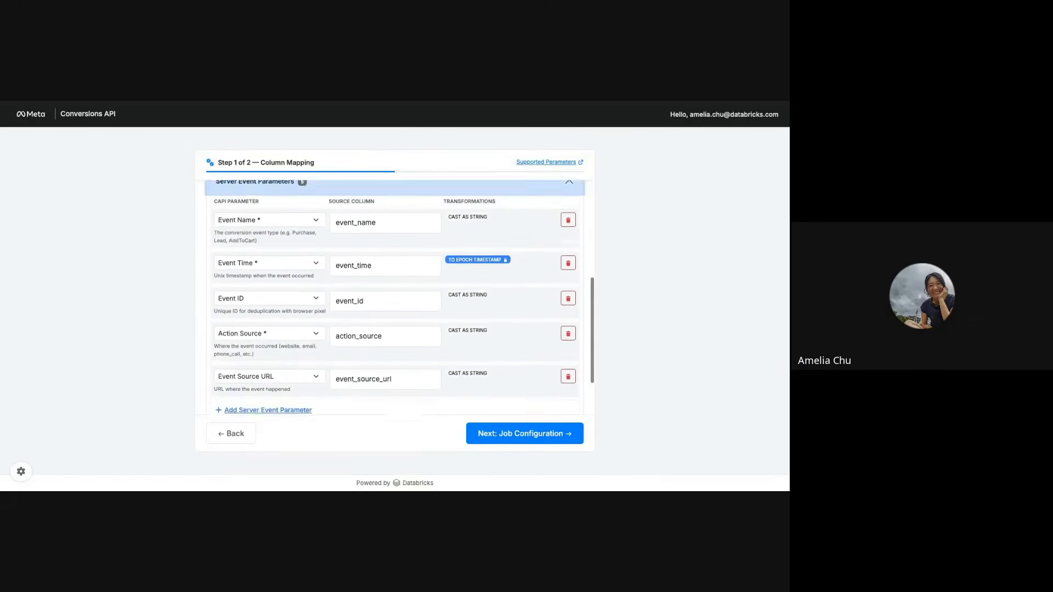
{"action": "left_click", "coordinate": [567, 258]}
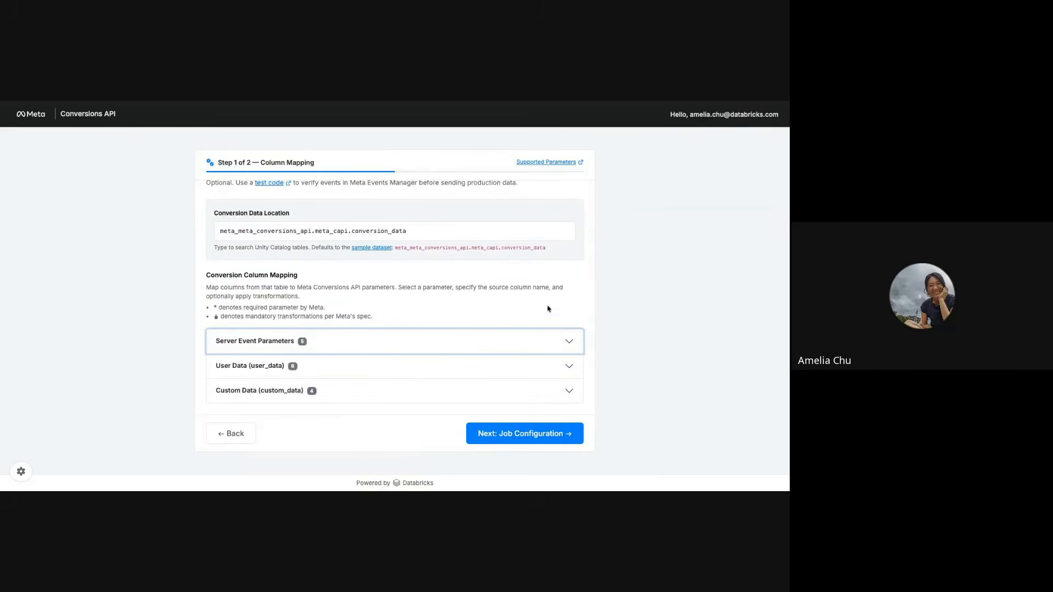
Step: Continue to the job configuration, keep the On Demand (manual trigger) schedule, and check the workspace path in the advanced settings
{"action": "left_click", "coordinate": [549, 432]}
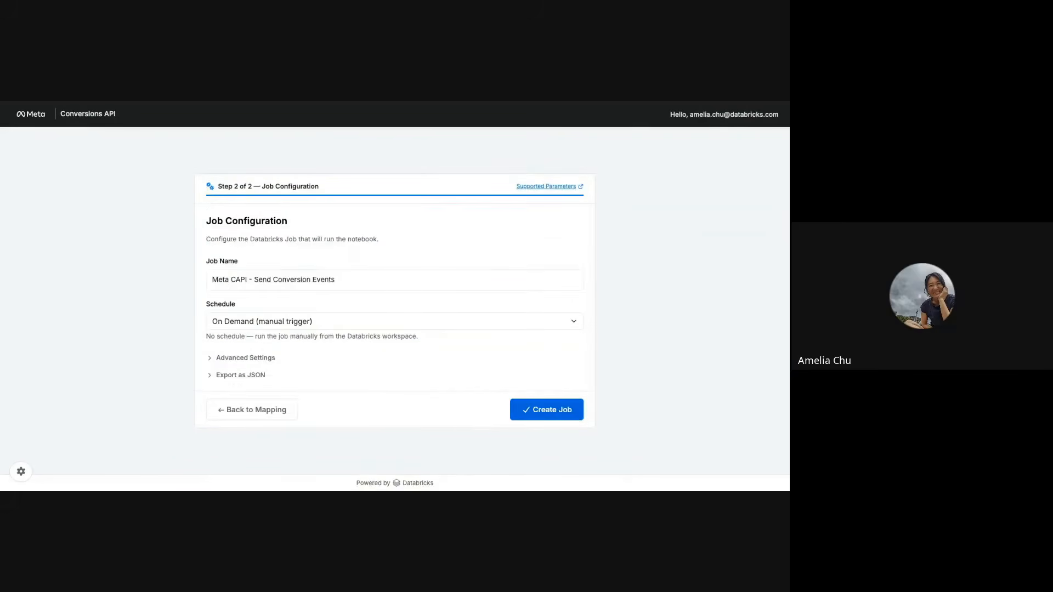
{"action": "left_click", "coordinate": [519, 322]}
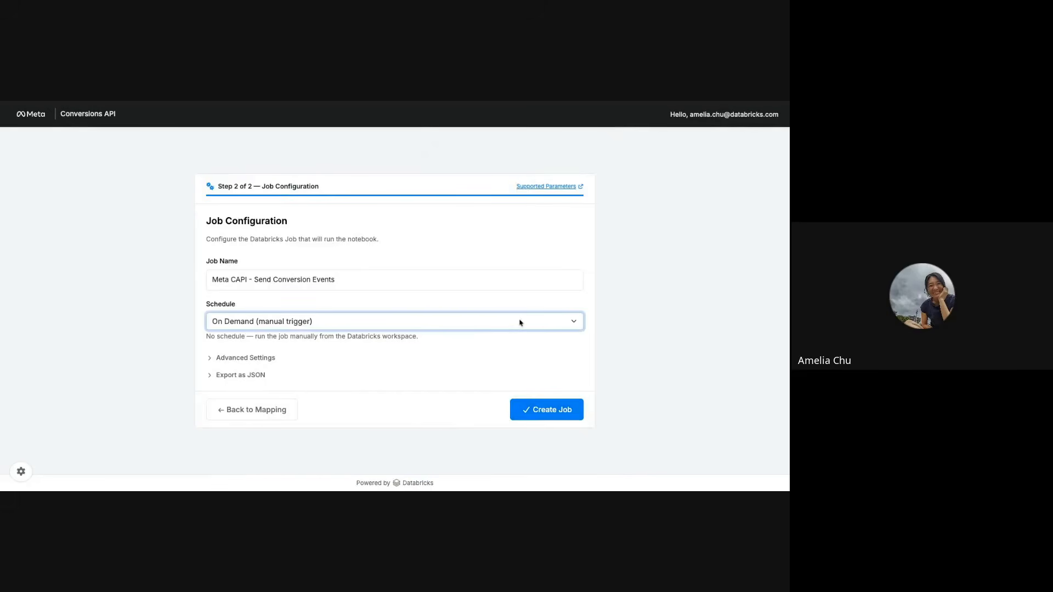
{"action": "left_click", "coordinate": [245, 359]}
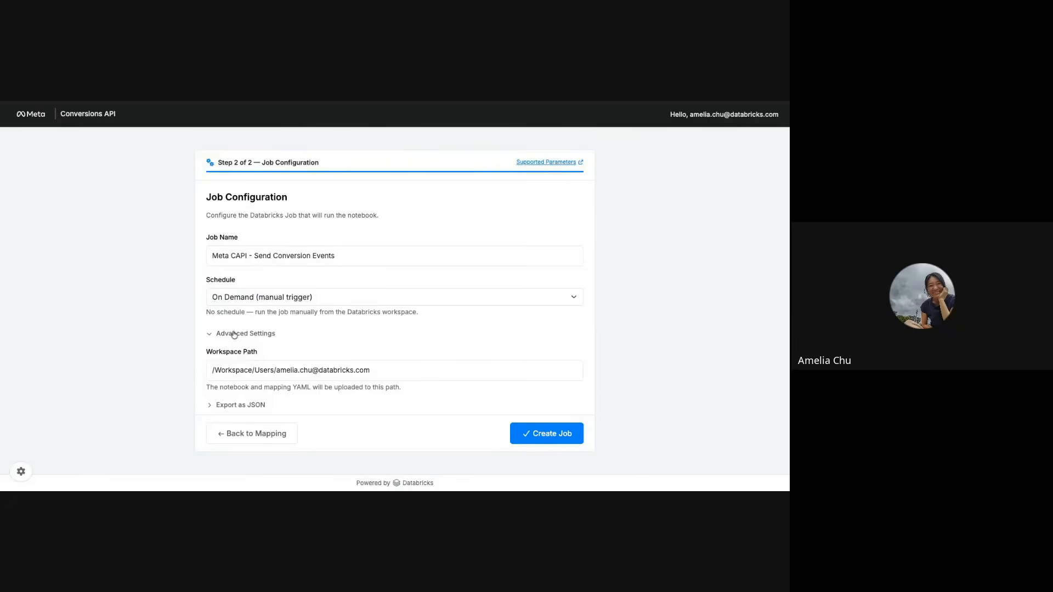
{"action": "left_click", "coordinate": [234, 334]}
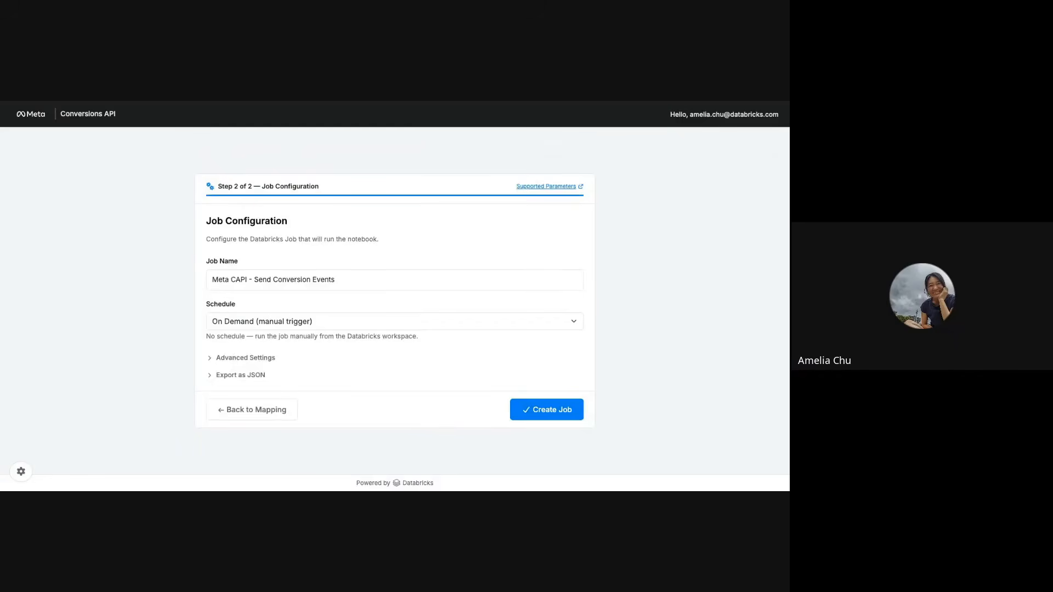
Step: Expand the job's JSON export, review its task definition and base parameters, and collapse it
{"action": "left_click", "coordinate": [240, 375]}
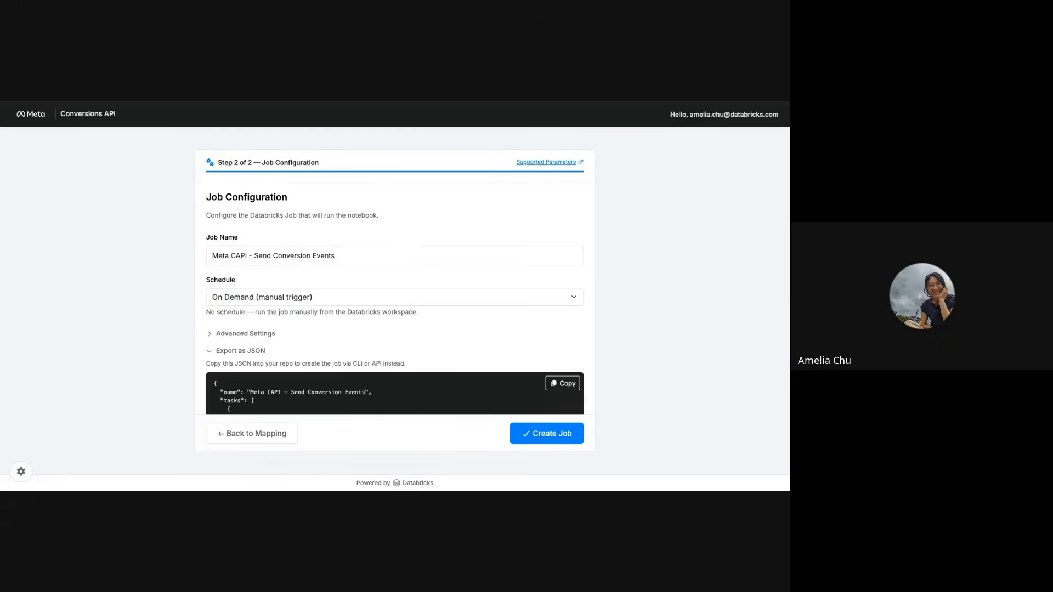
{"action": "scroll", "coordinate": [296, 373], "scroll_direction": "down", "scroll_amount": 5}
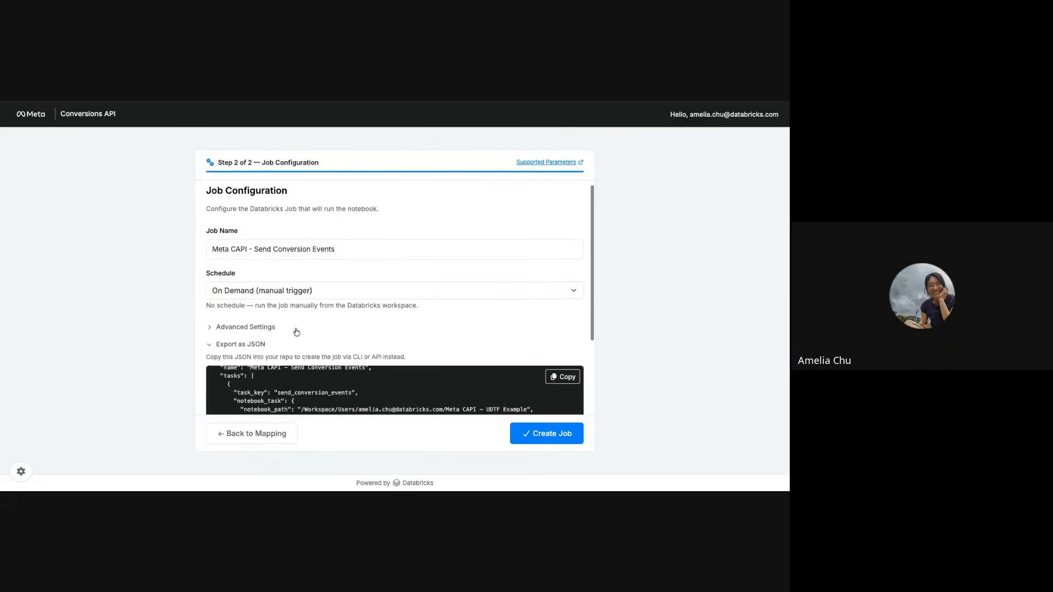
{"action": "scroll", "coordinate": [296, 373], "scroll_direction": "down", "scroll_amount": 3}
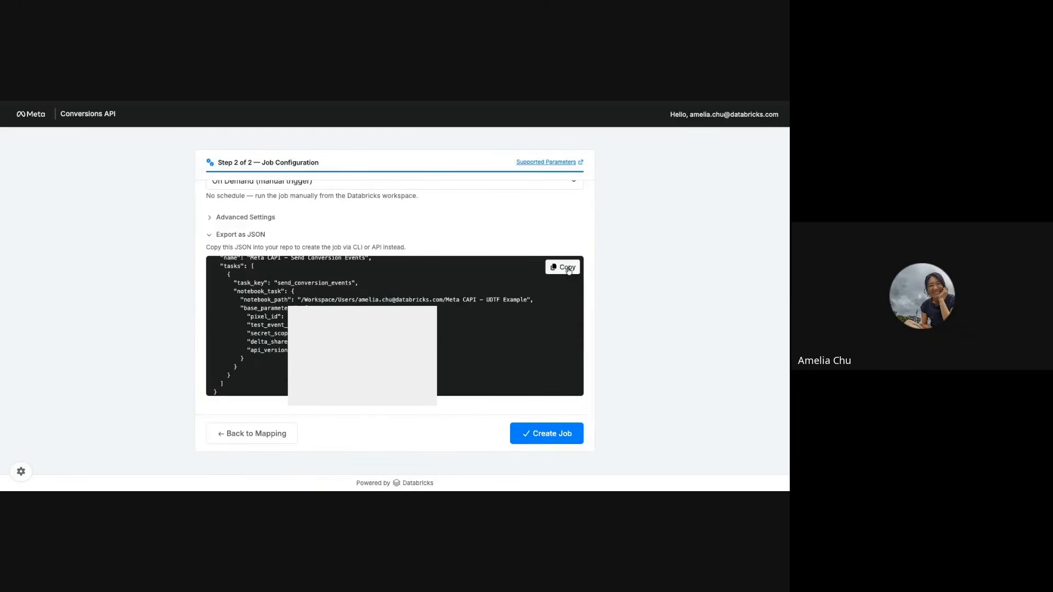
{"action": "scroll", "coordinate": [511, 291], "scroll_direction": "up", "scroll_amount": 2}
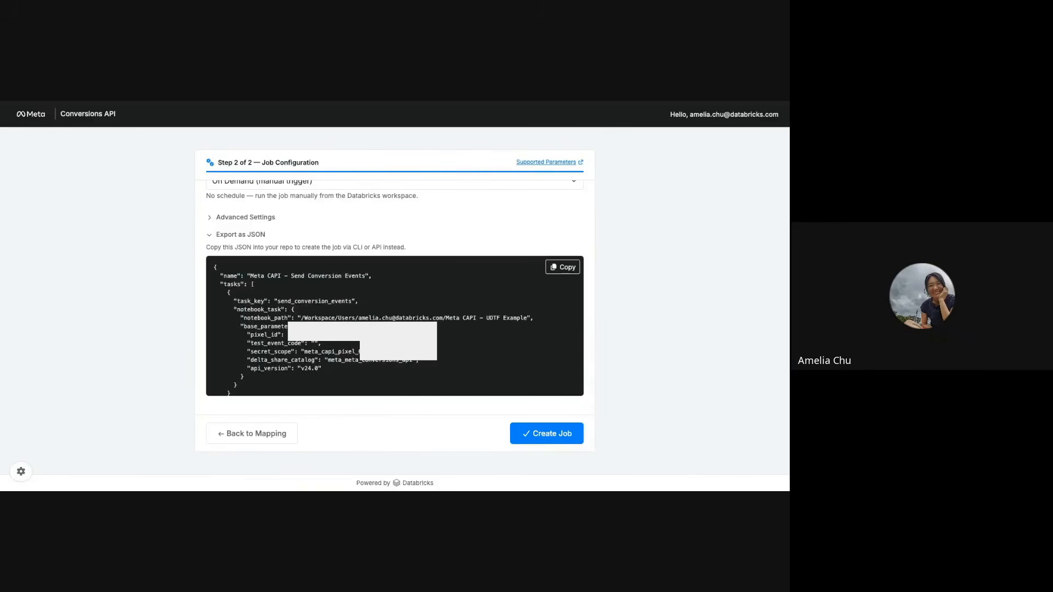
{"action": "left_click", "coordinate": [248, 235]}
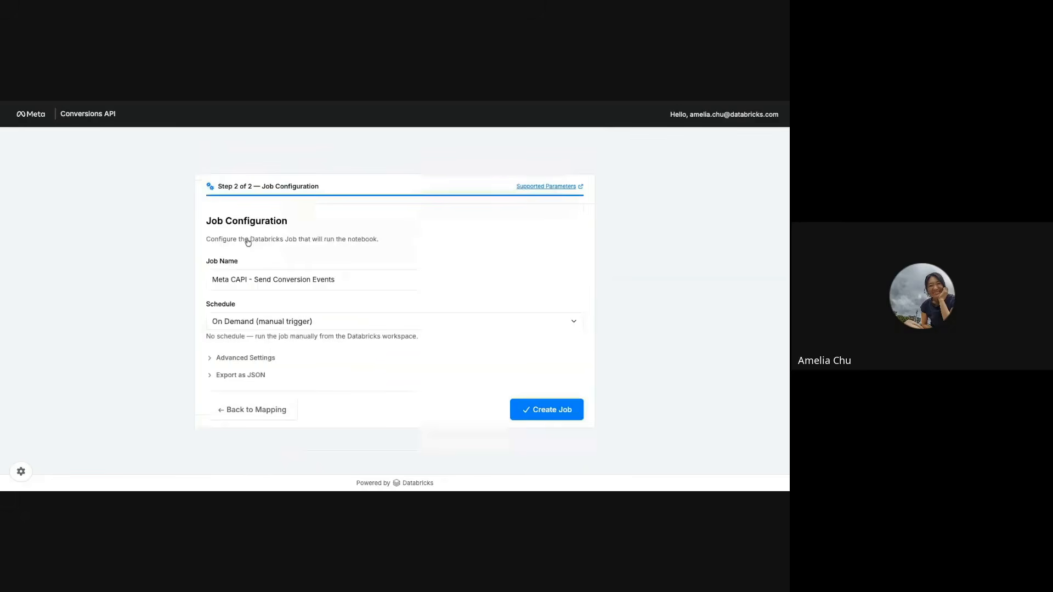
Step: Create the Meta CAPI - Send Conversion Events job and review its name, schedule, compute, notification and permission settings in Databricks
{"action": "left_click", "coordinate": [543, 412]}
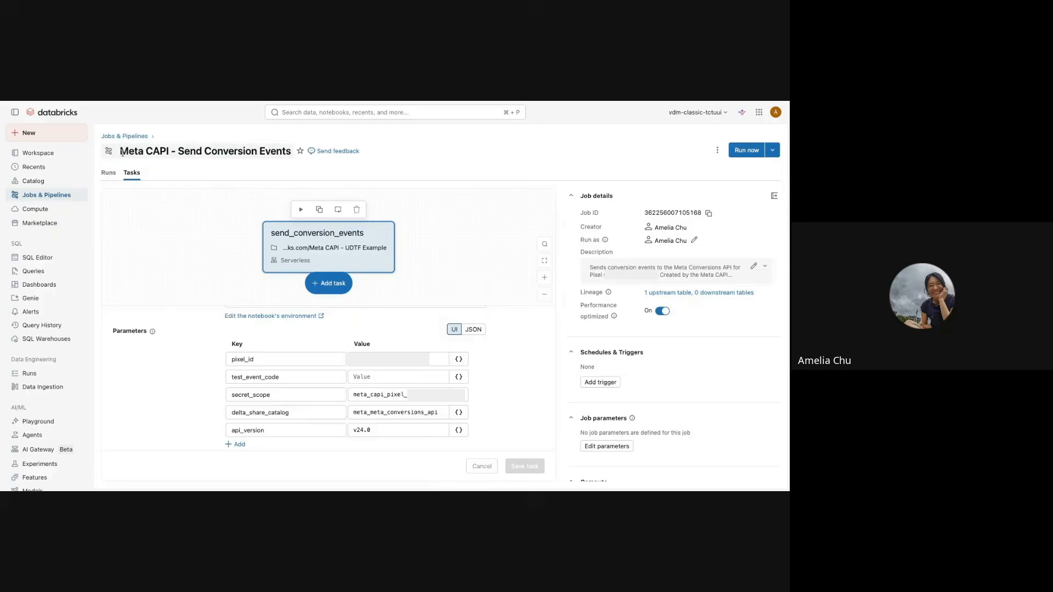
{"action": "left_click_drag", "start_coordinate": [121, 152], "coordinate": [292, 156]}
{"action": "left_click", "coordinate": [501, 155]}
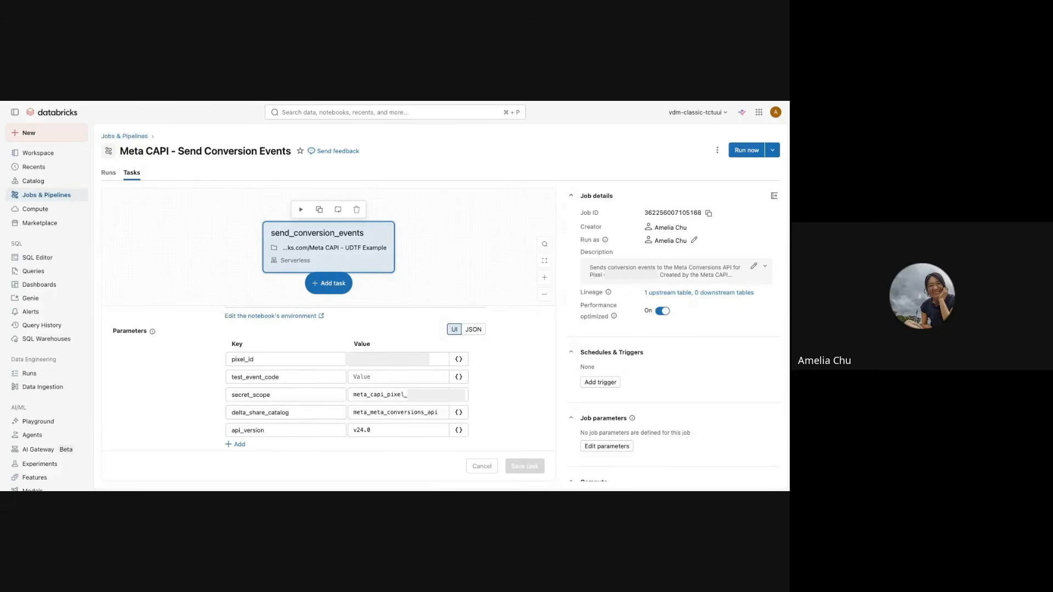
{"action": "scroll", "coordinate": [629, 418], "scroll_direction": "down", "scroll_amount": 3}
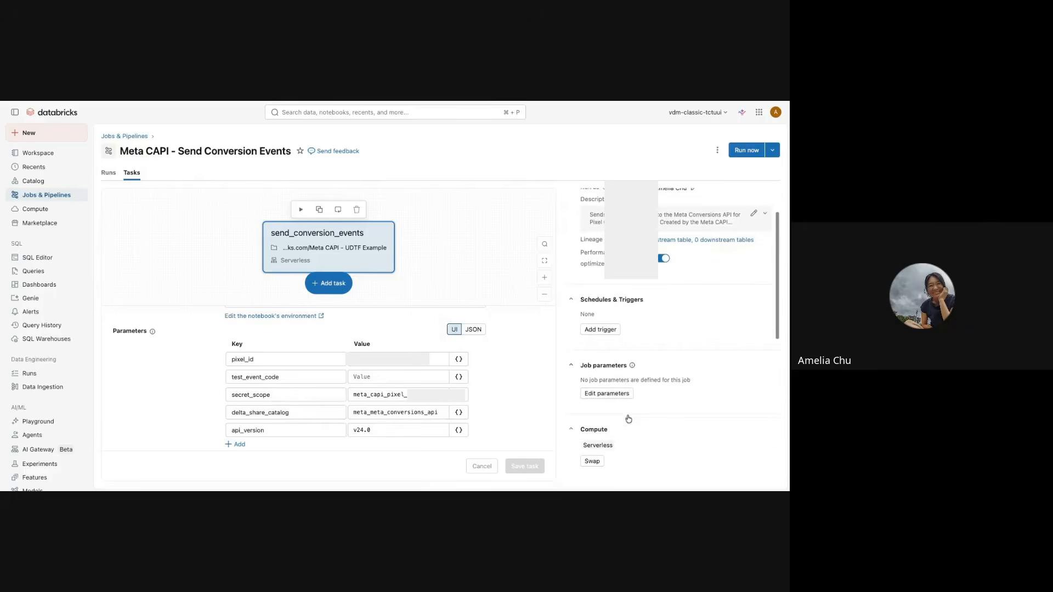
{"action": "scroll", "coordinate": [629, 418], "scroll_direction": "down", "scroll_amount": 5}
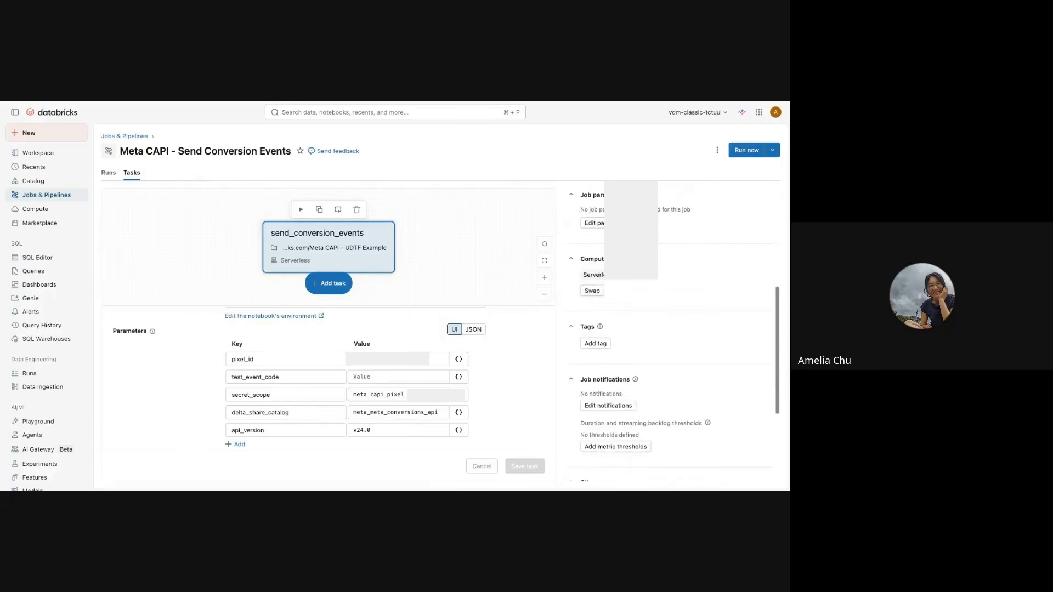
{"action": "scroll", "coordinate": [679, 329], "scroll_direction": "down", "scroll_amount": 5}
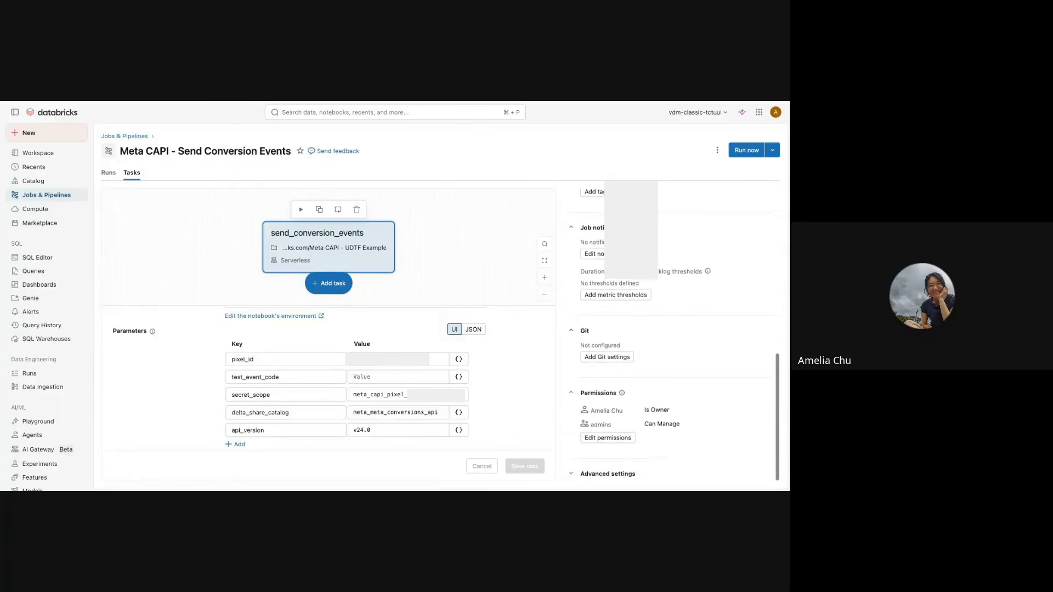
{"action": "scroll", "coordinate": [674, 329], "scroll_direction": "up", "scroll_amount": 13}
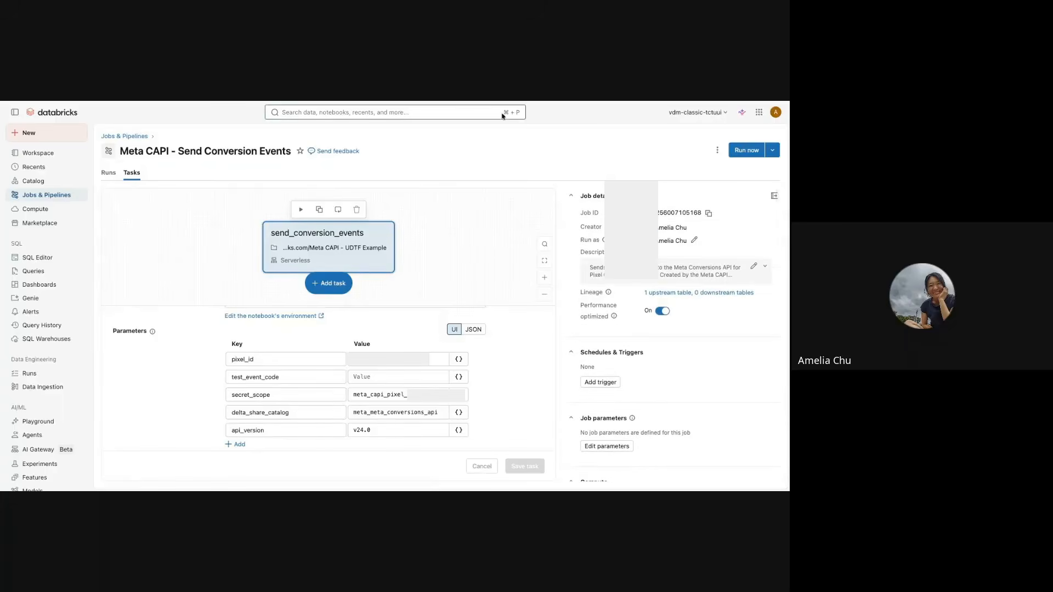
Step: Return to the pixel connection page, review its deployed resources and available actions, and switch to the presentation slide
{"action": "left_click", "coordinate": [486, 74]}
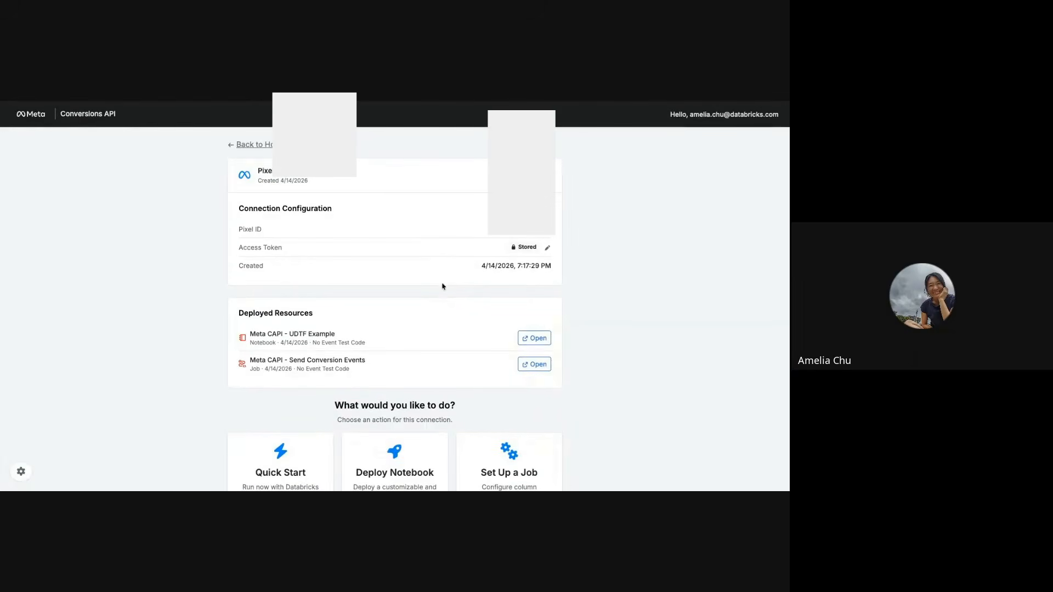
{"action": "scroll", "coordinate": [443, 286], "scroll_direction": "down", "scroll_amount": 1}
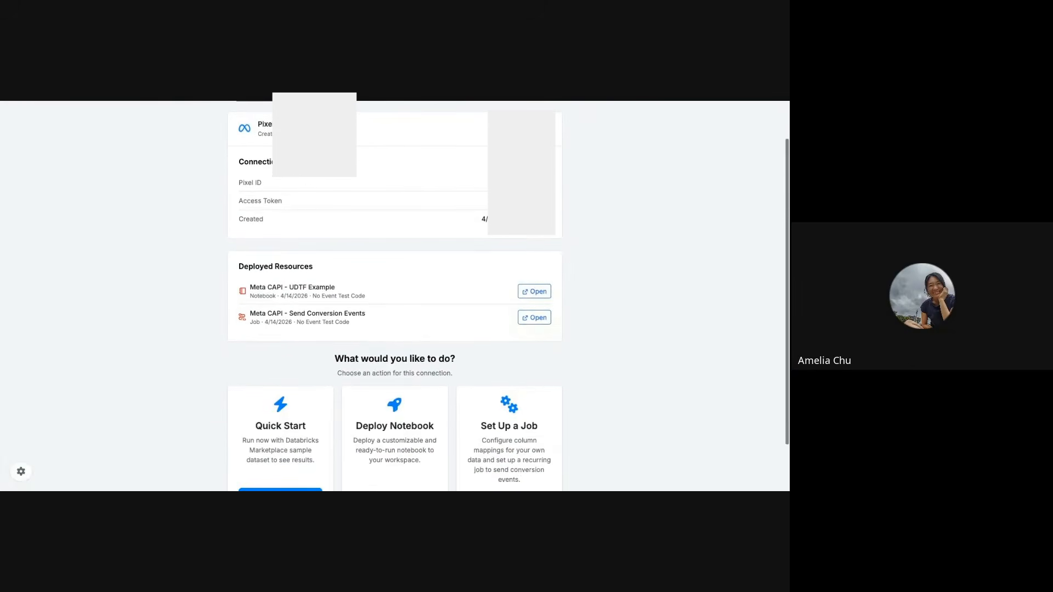
{"action": "scroll", "coordinate": [394, 296], "scroll_direction": "down", "scroll_amount": 1}
{"action": "scroll", "coordinate": [395, 297], "scroll_direction": "up", "scroll_amount": 2}
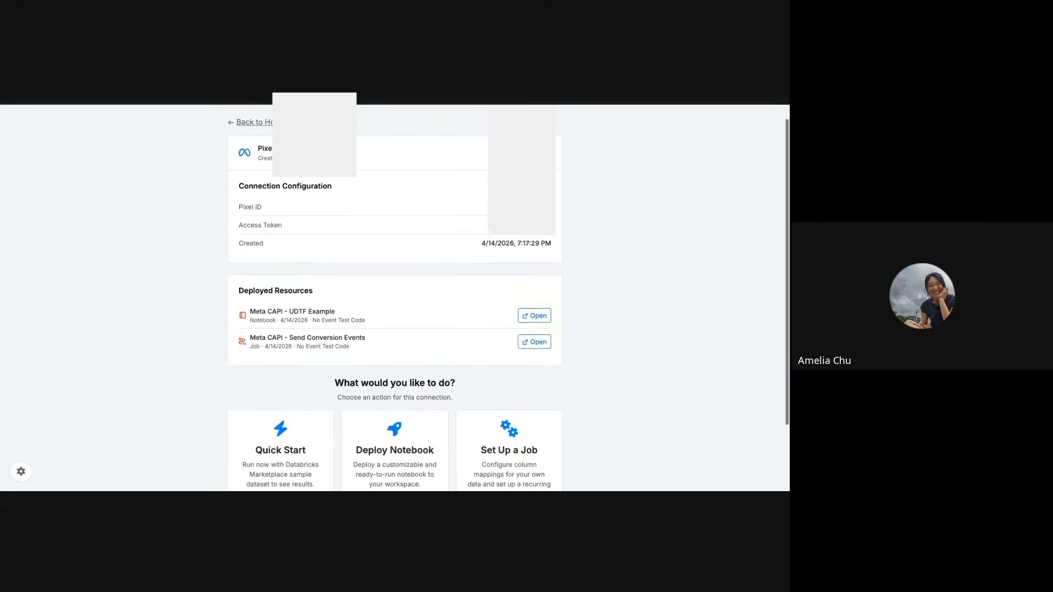
{"action": "scroll", "coordinate": [433, 294], "scroll_direction": "up", "scroll_amount": 1}
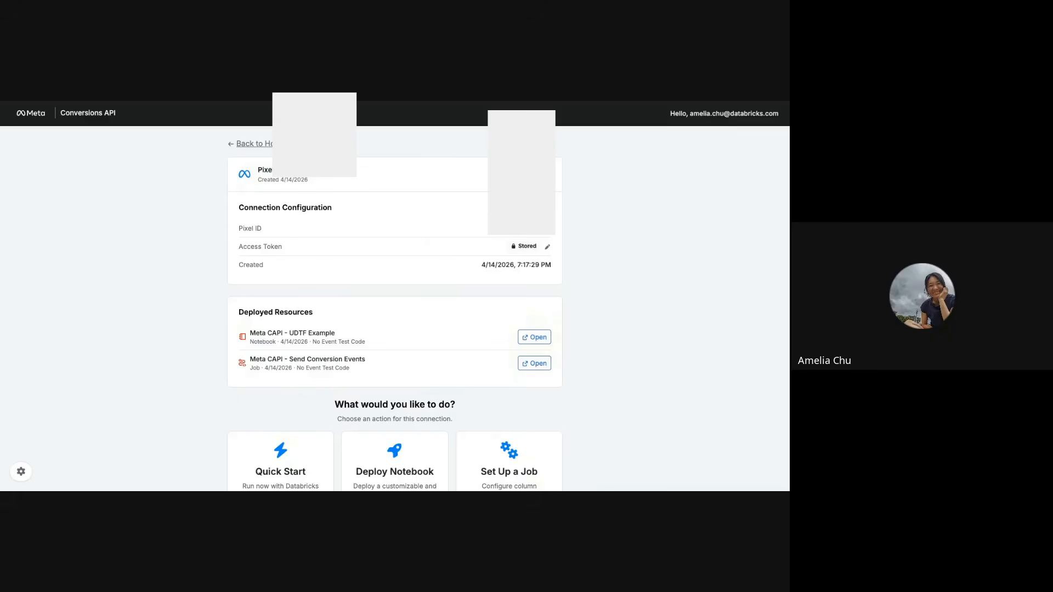
{"action": "scroll", "coordinate": [73, 303], "scroll_direction": "down", "scroll_amount": 3}
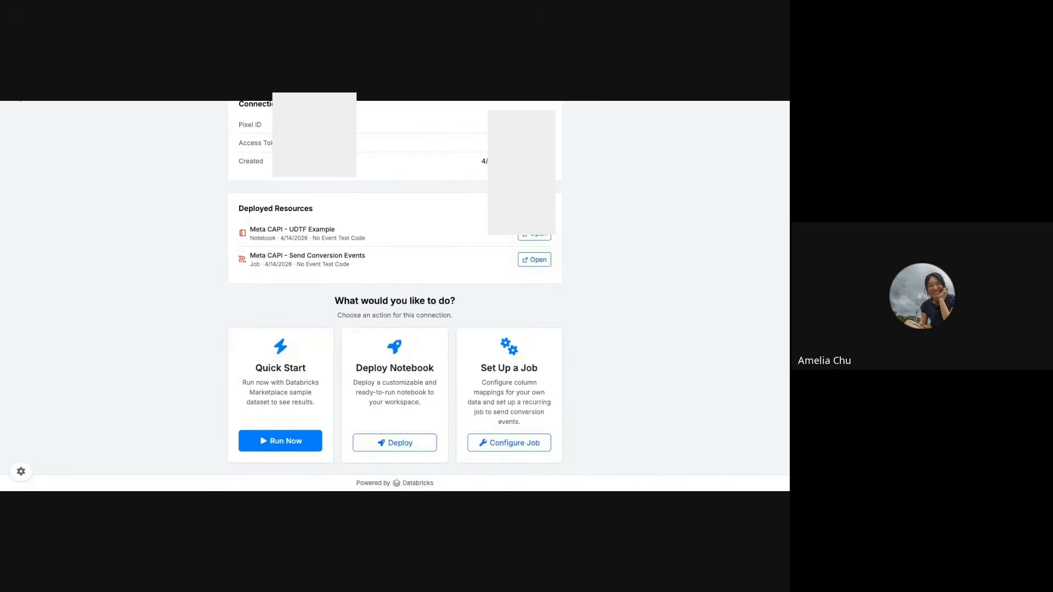
{"action": "key", "text": "ctrl+Tab"}
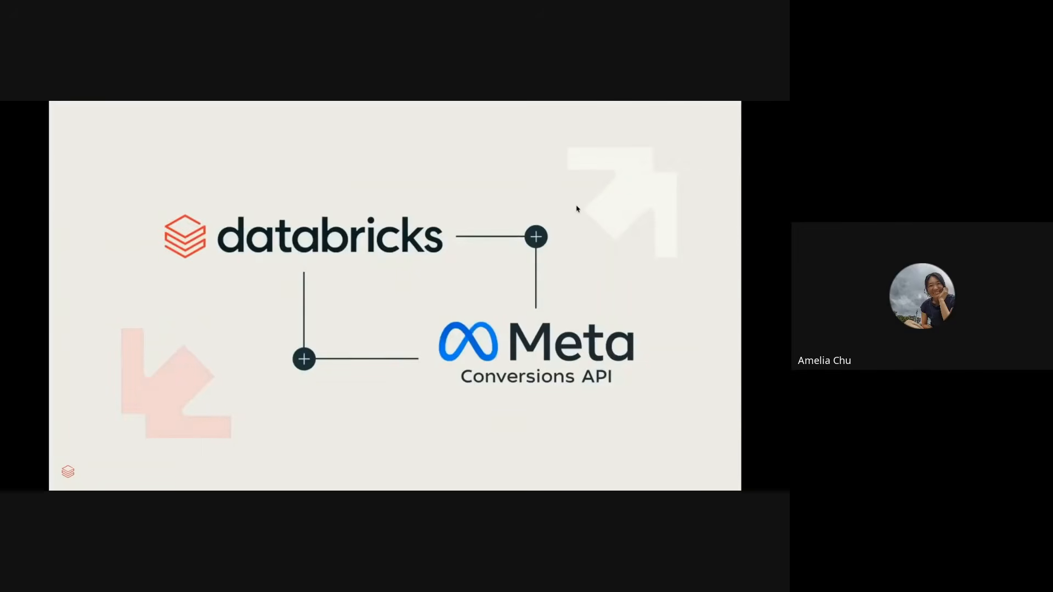